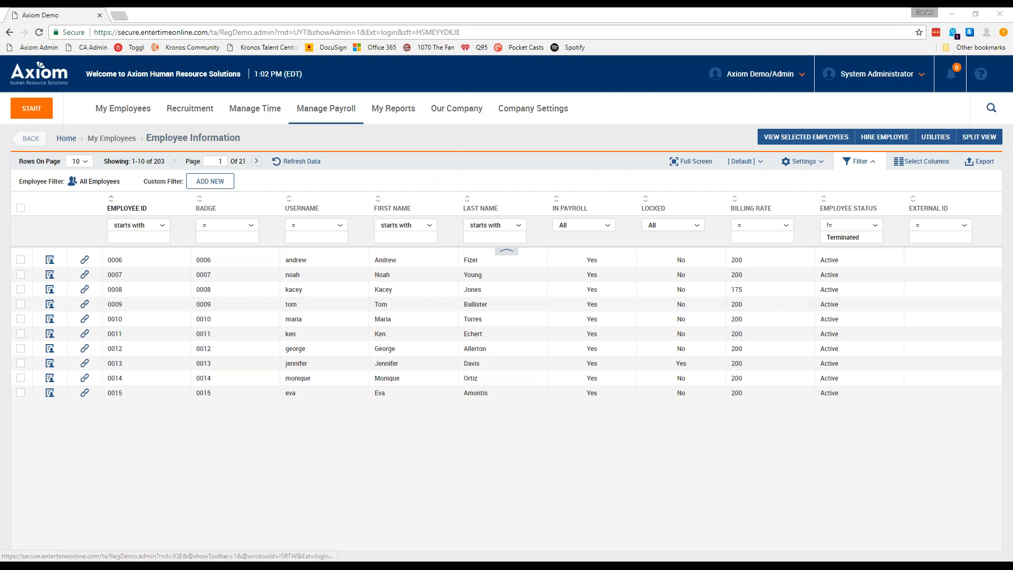
Open the current timesheets, filter them by the employee's last name, and open the matching employee's timesheet entry grid for editing
left_click(260, 108)
mouse_move(83, 140)
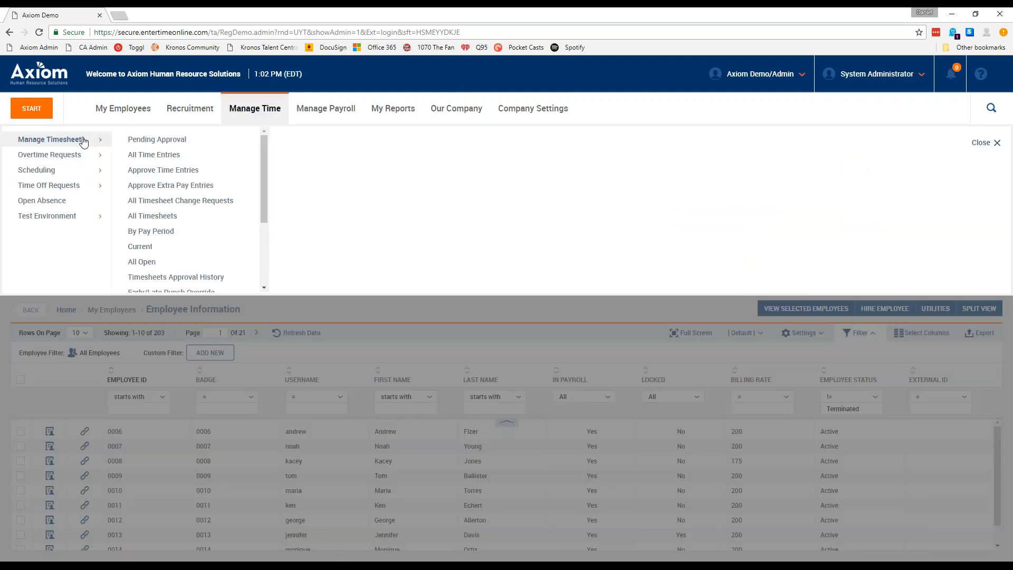
left_click(152, 247)
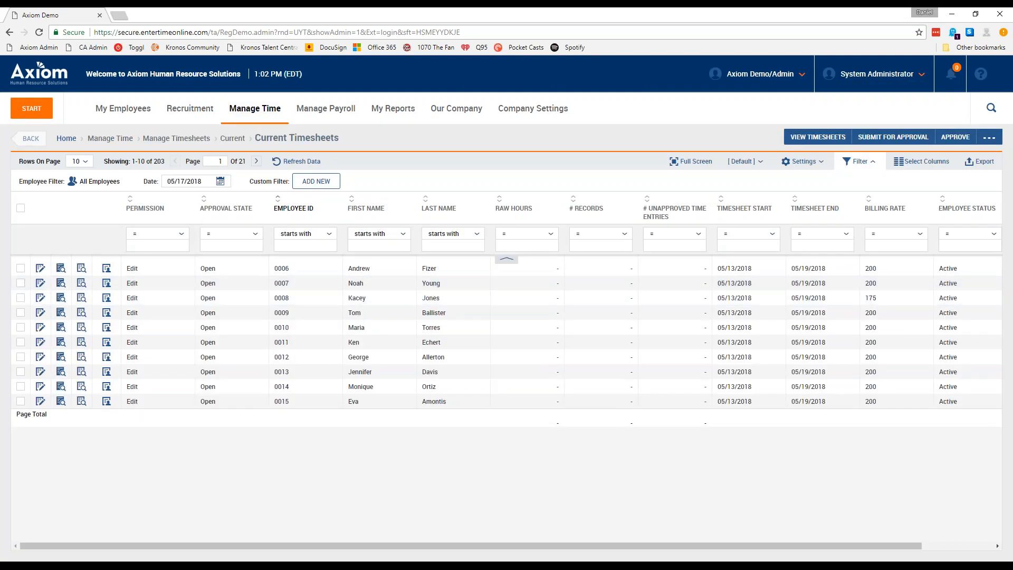
left_click(462, 246)
type("kur")
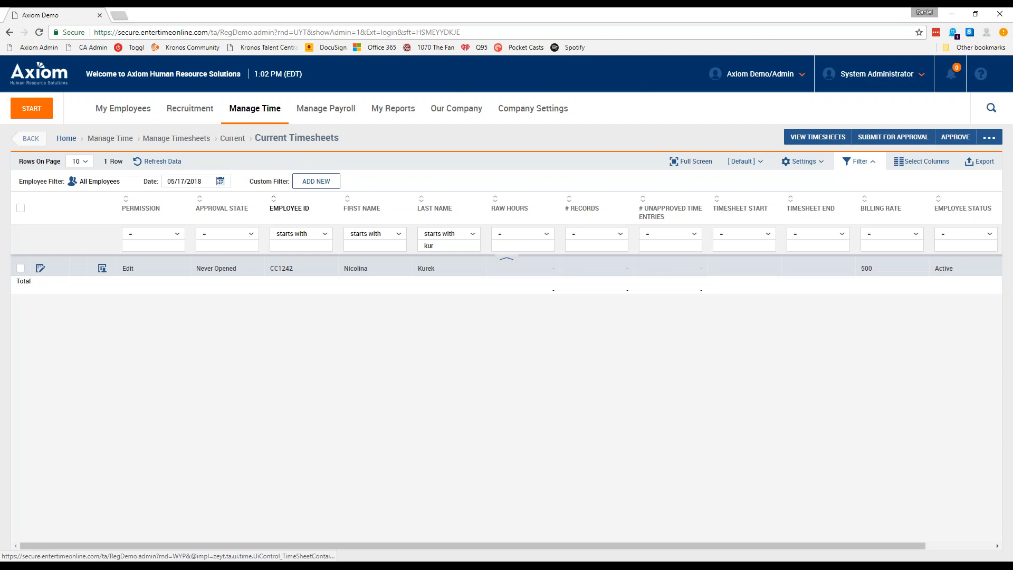
left_click(41, 268)
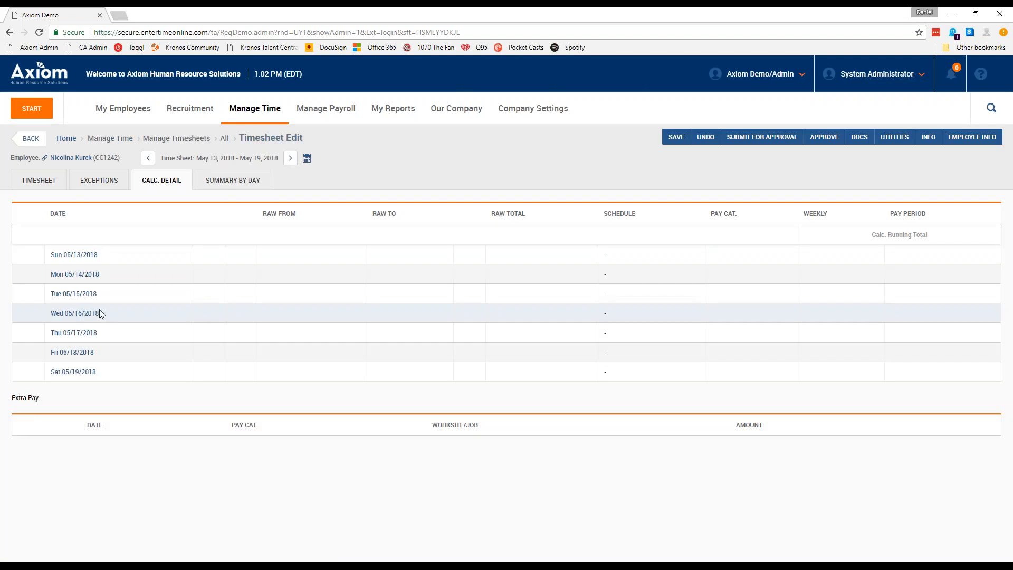
left_click(59, 186)
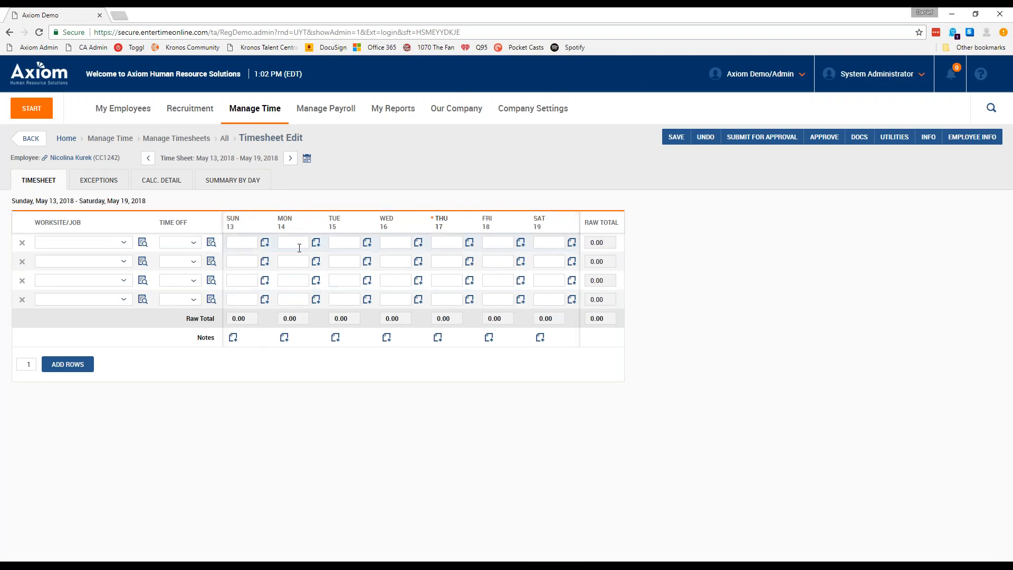
Enter 8 hours for Monday 14 in each of the first three timesheet rows
left_click(301, 242)
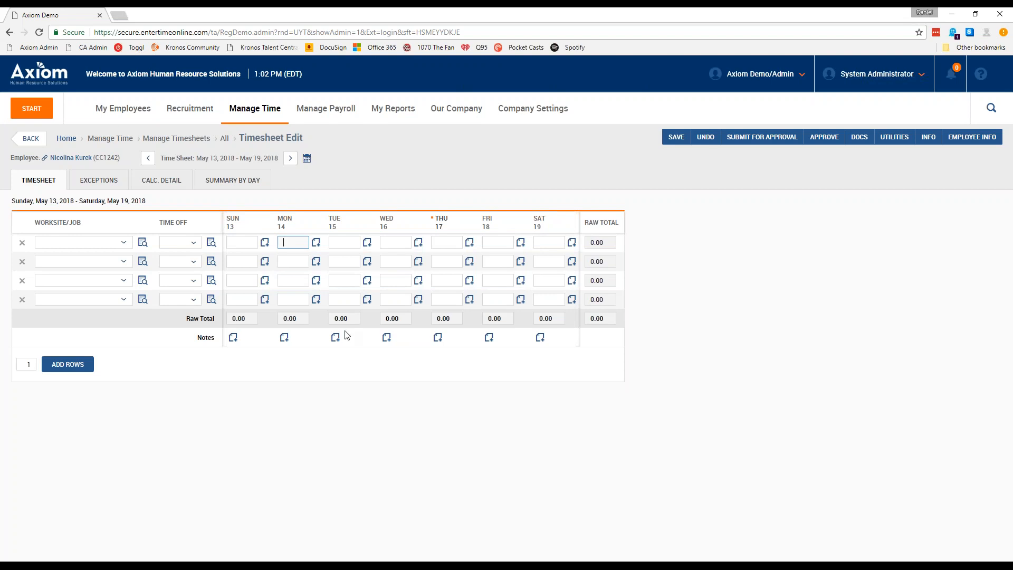
type("8")
key("Return")
type("8")
key("Return")
type("8")
key("Return")
key("Return")
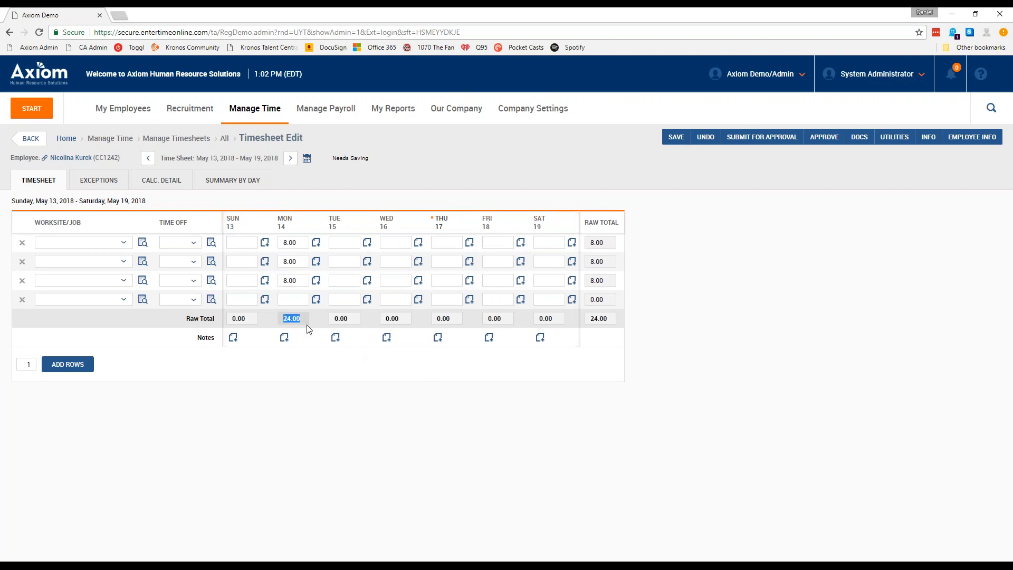
Assign the worksite/job General Admin/Home to the first row and General Admin/Office to the second row
left_click(102, 247)
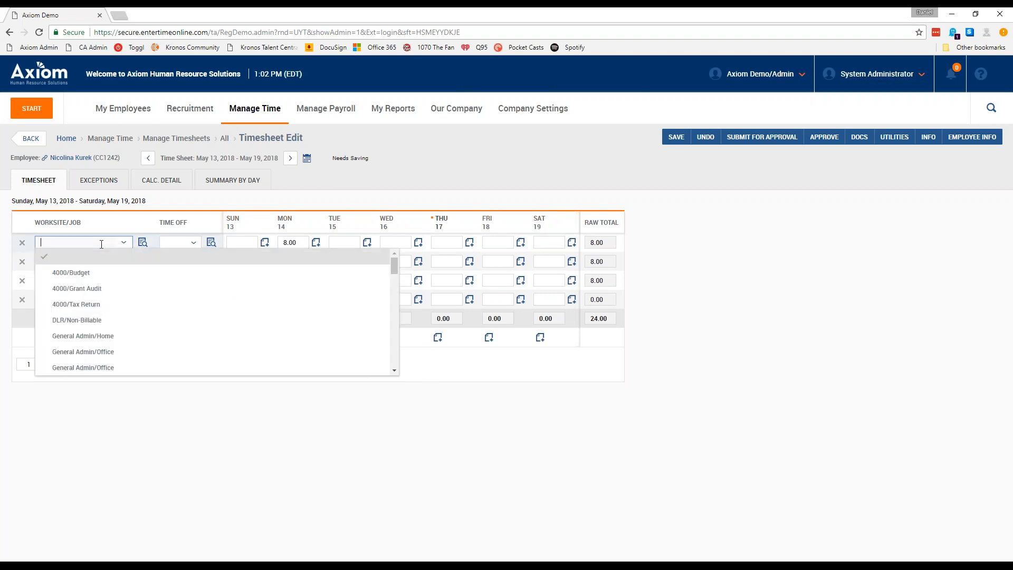
left_click(100, 336)
left_click(103, 261)
left_click(111, 371)
Set the Monday 14 hours to 4 in the first two rows and clear them in the third row
left_click(290, 242)
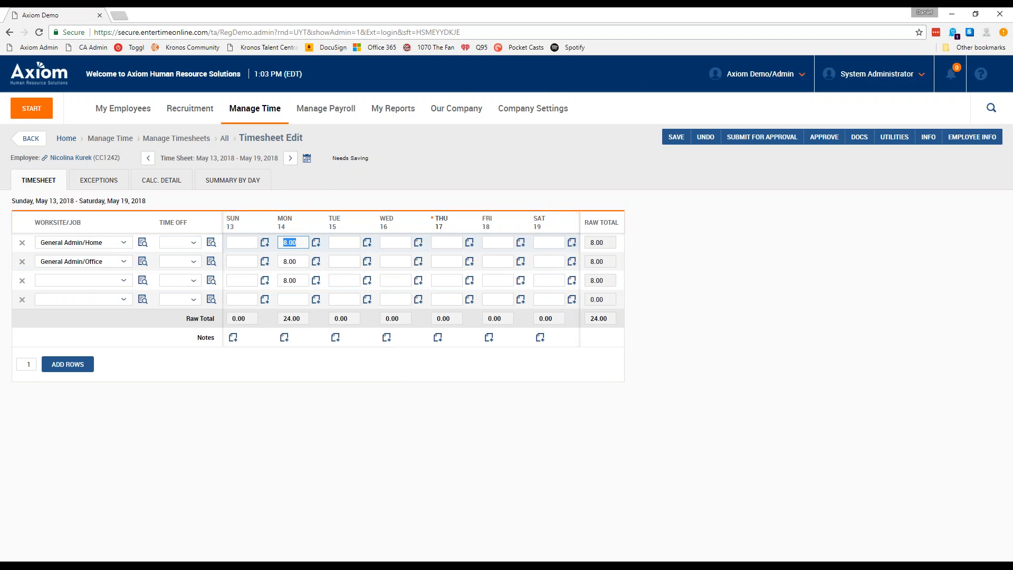
type("4")
key("Return")
type("4")
key("Return")
key("BackSpace")
left_click(341, 200)
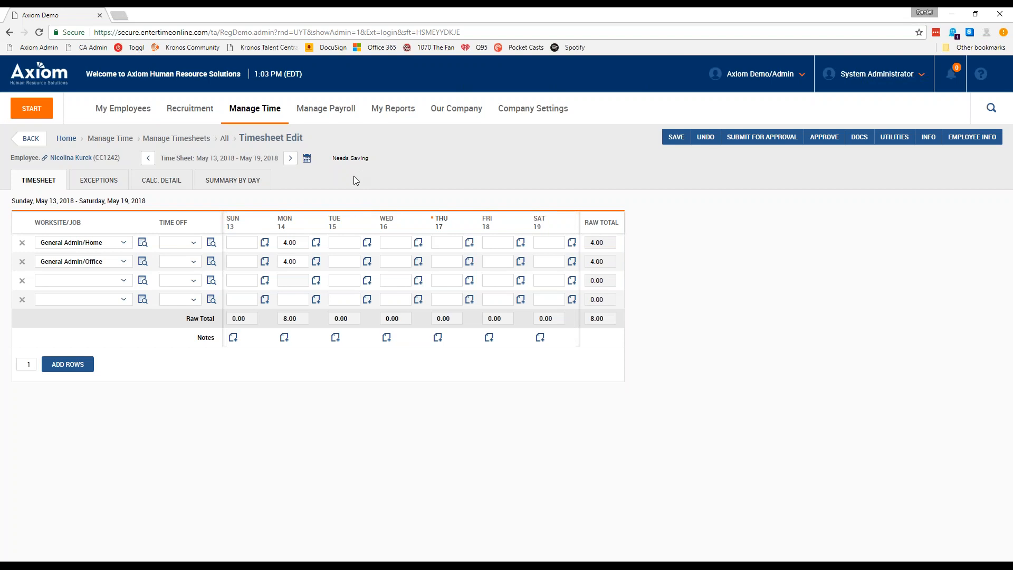
Leave the timesheet without saving, filter the current timesheets by another employee's last name, and open that employee's timesheet for editing
left_click(31, 139)
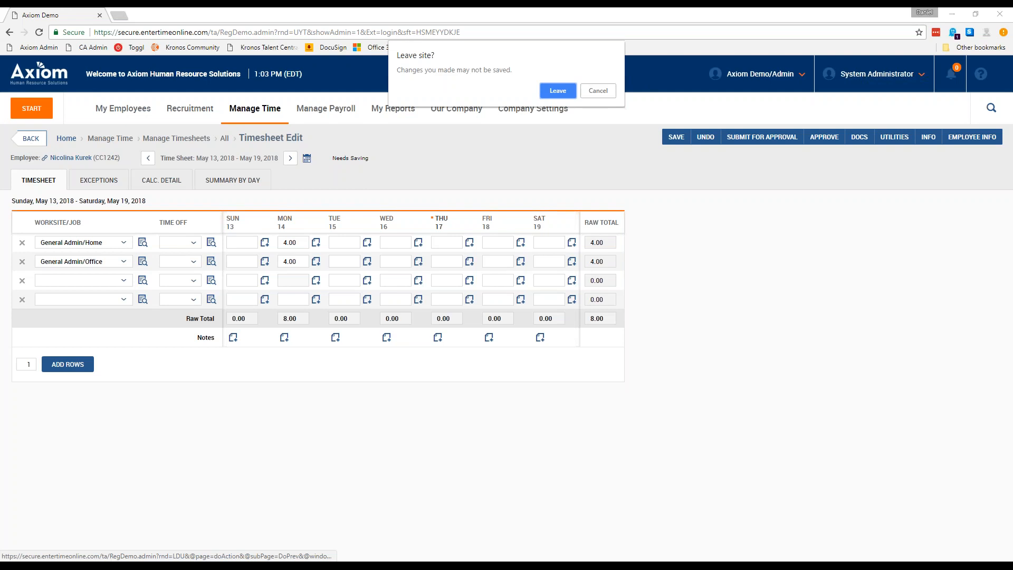
left_click(558, 91)
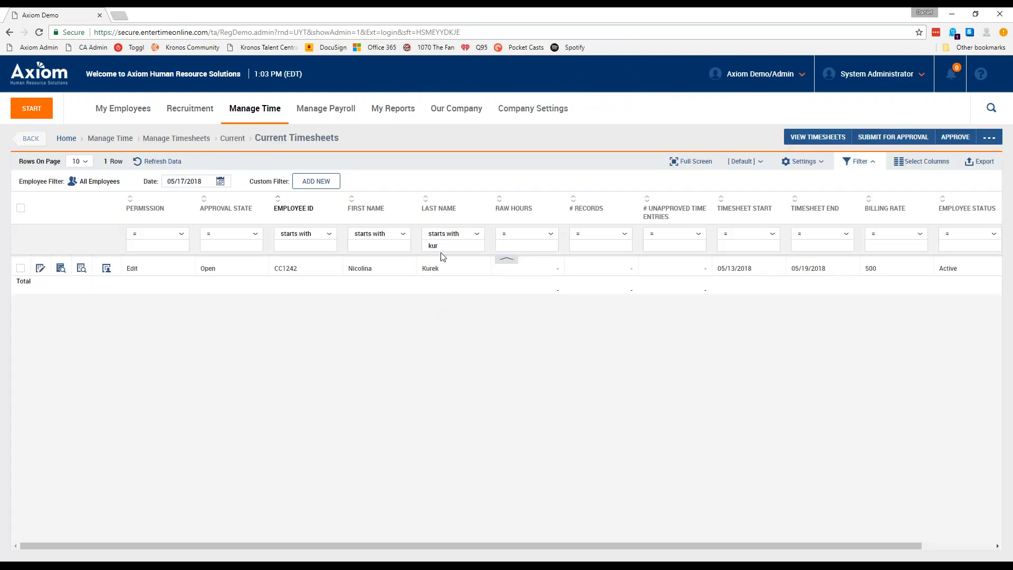
double_click(446, 246)
type("jon")
key("BackSpace")
key("BackSpace")
type("ones")
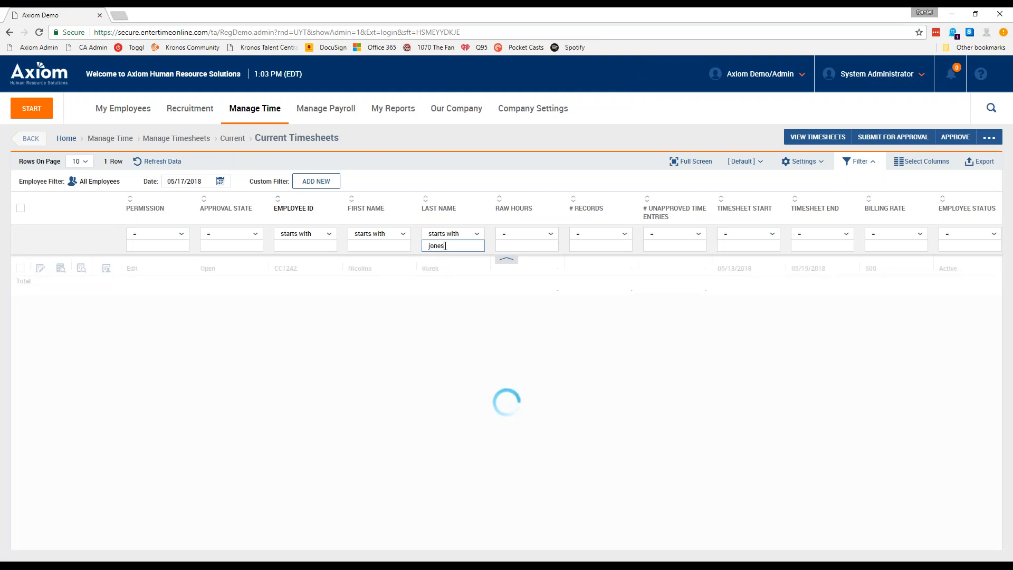
left_click(40, 269)
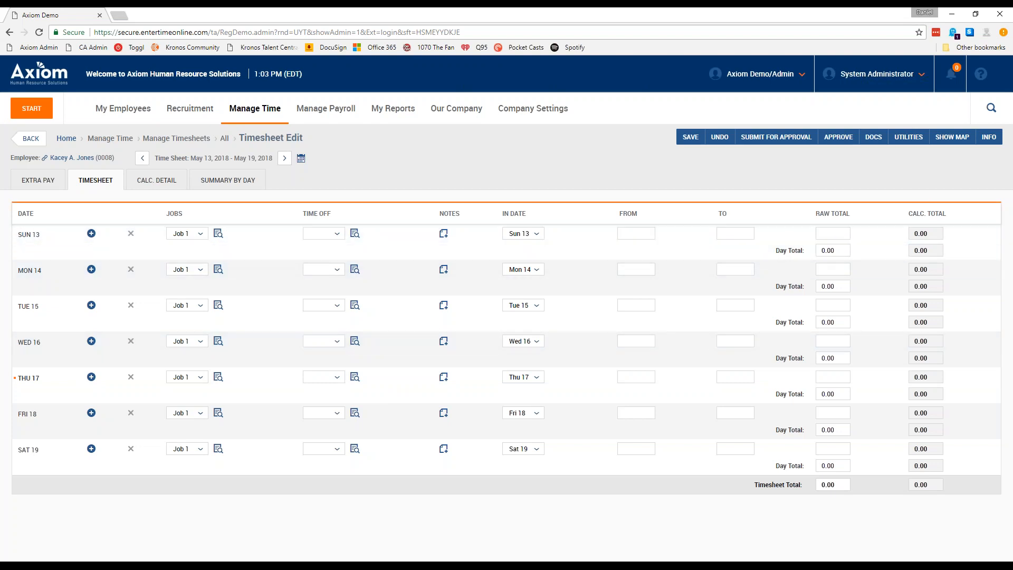
left_click(628, 232)
left_click(746, 230)
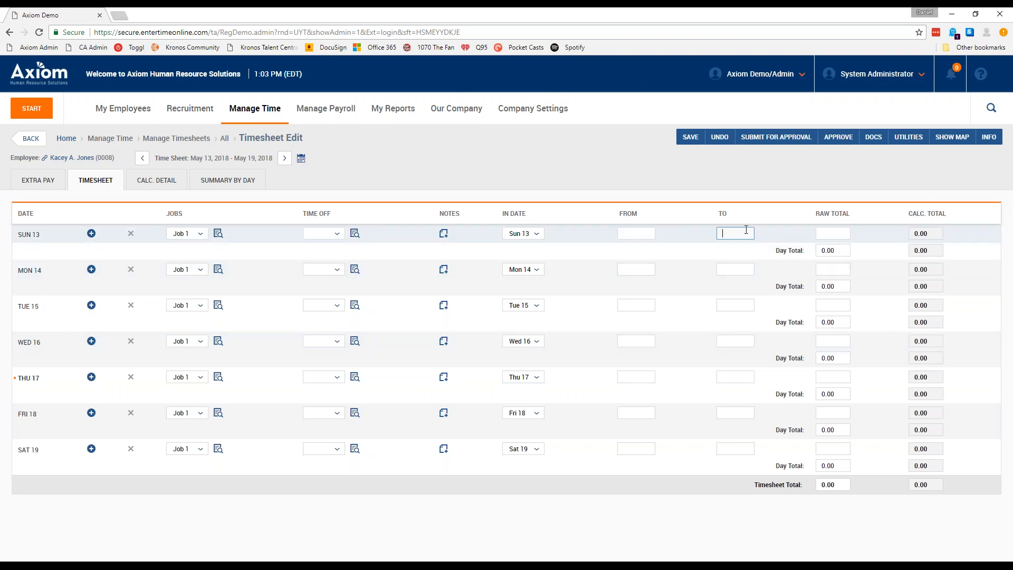
left_click(827, 227)
Add a second row to Monday 14 and enter 8:00a to 12:00p in that day's first row
left_click(91, 270)
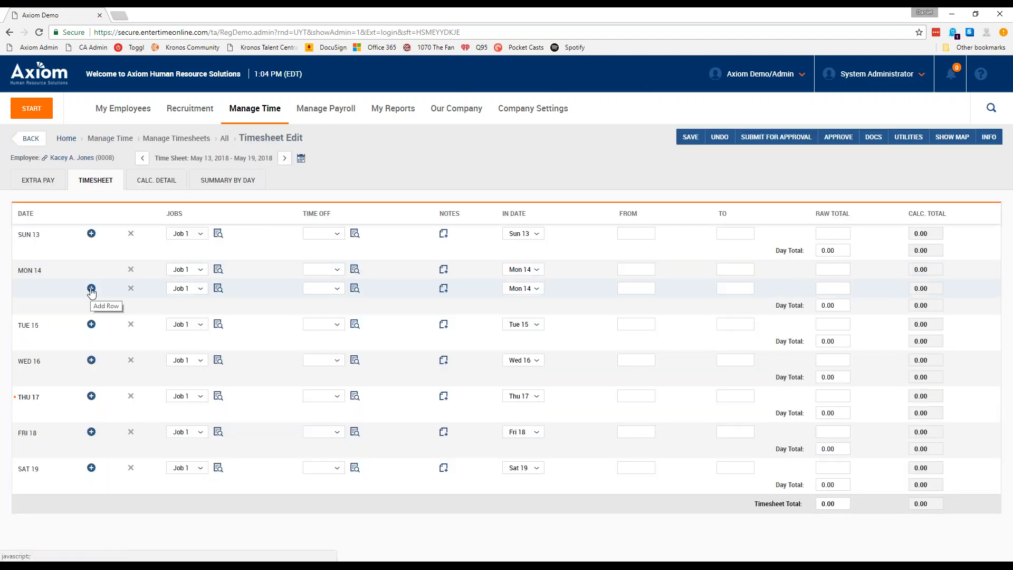
left_click(626, 274)
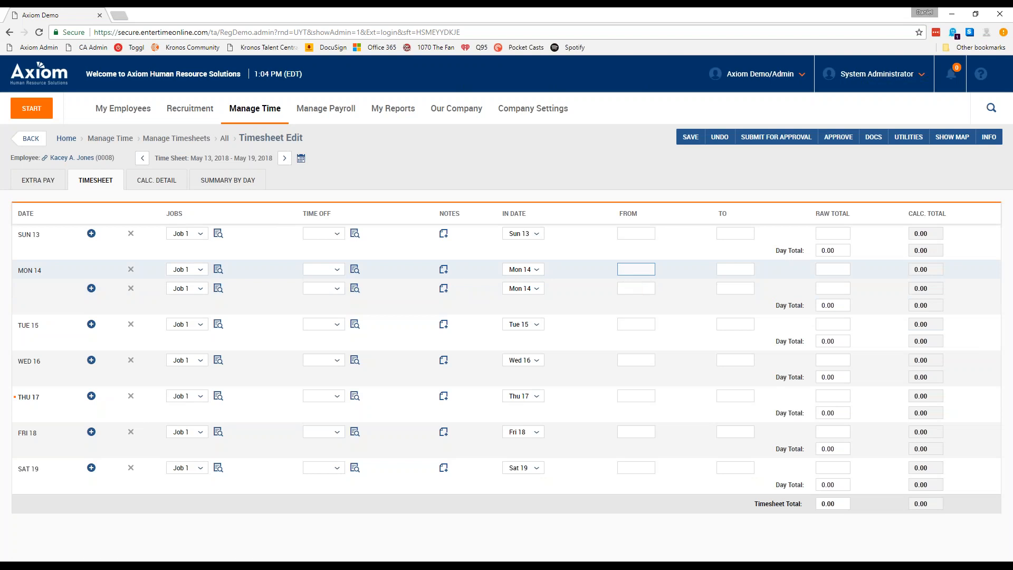
type("8a")
key("Tab")
type("12:00p")
key("Tab")
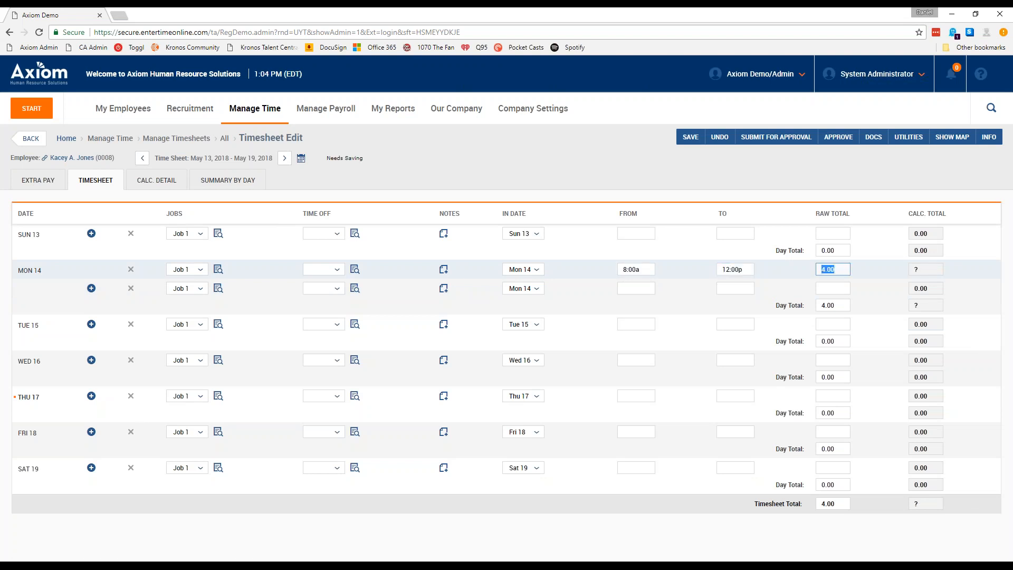
key("Tab")
Enter 12:30p to 5:30p in the second Monday 14 row
type("12:30")
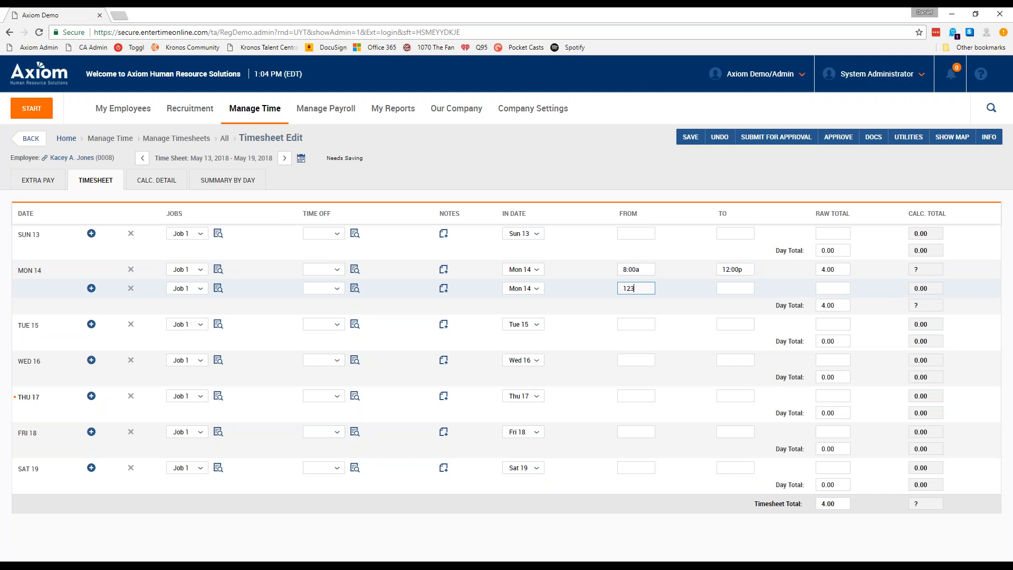
type("p")
key("Tab")
type("530p")
key("Tab")
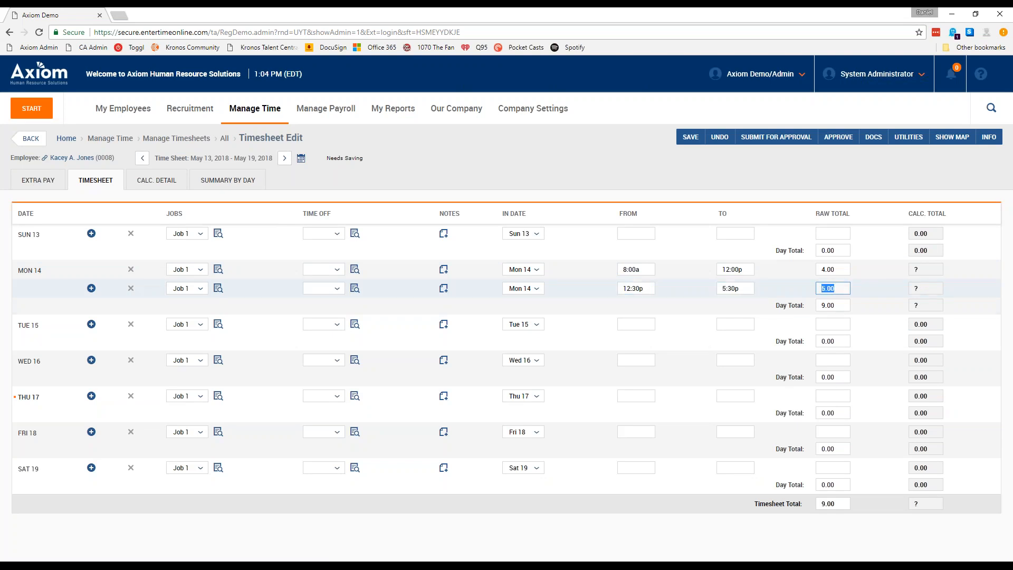
Set the end time of the second Monday 14 row to 4:30p and save the timesheet
left_click(726, 289)
left_click(726, 288)
key("BackSpace")
type("4")
key("Tab")
left_click(687, 139)
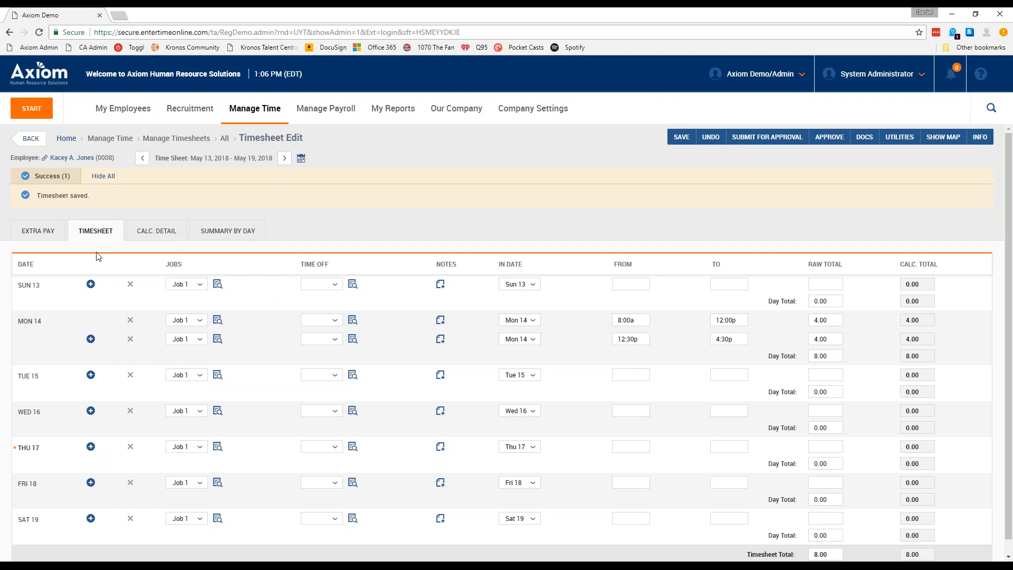
Add an extra pay entry with category Stipend and amount 100.00 dated 05/13/2018, and save the timesheet
left_click(38, 231)
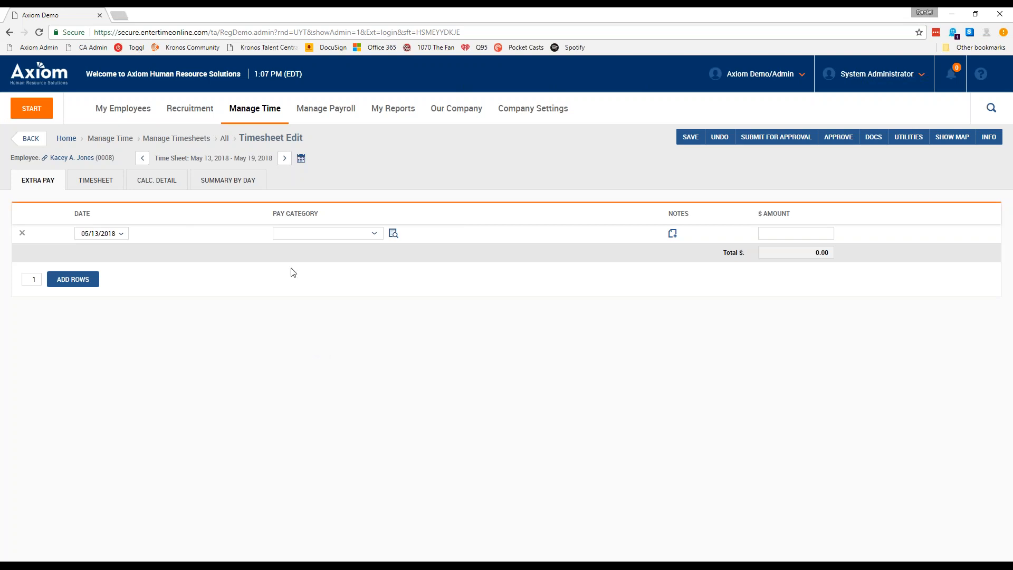
left_click(297, 235)
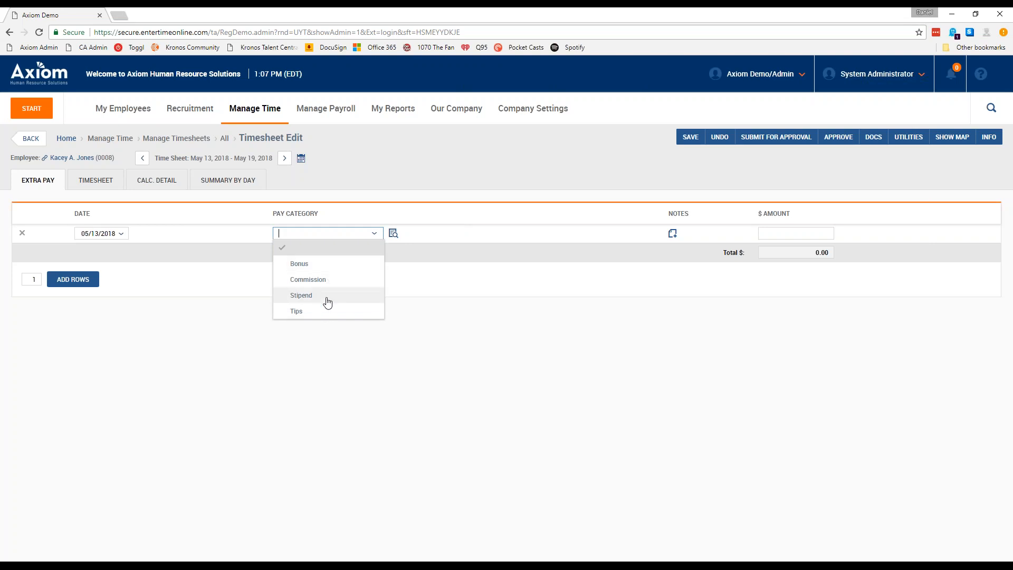
key("Return")
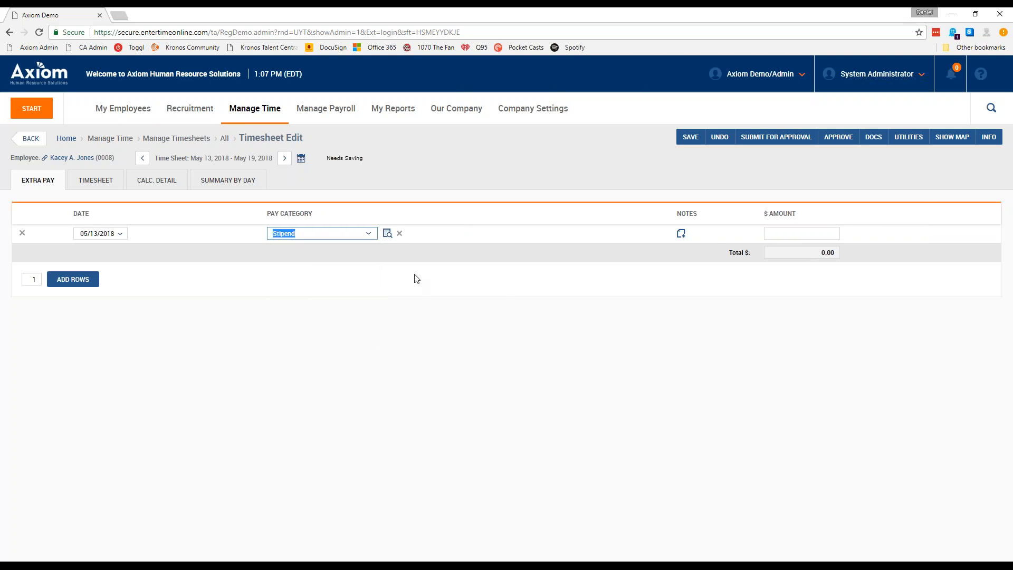
left_click(782, 230)
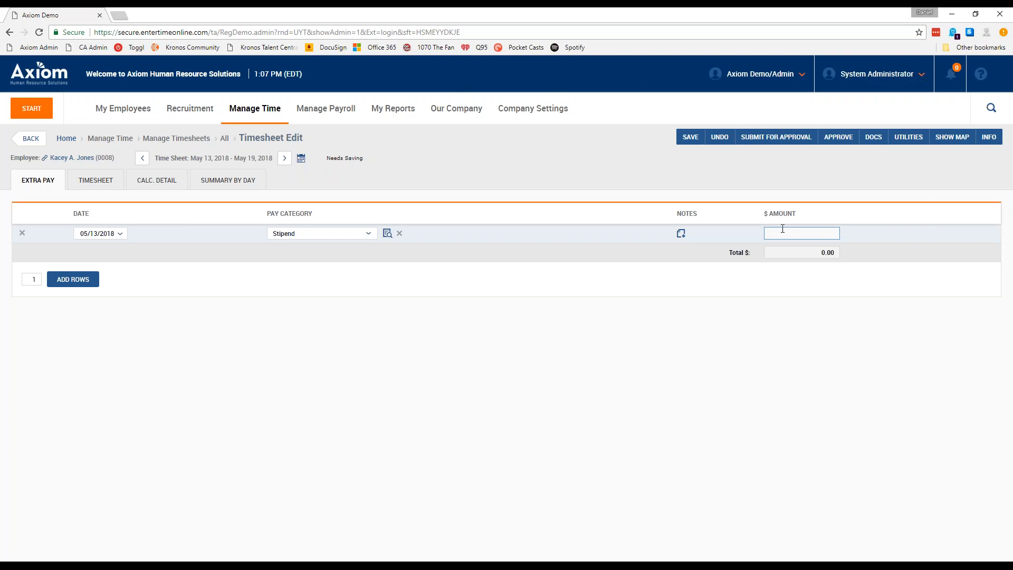
left_click(786, 299)
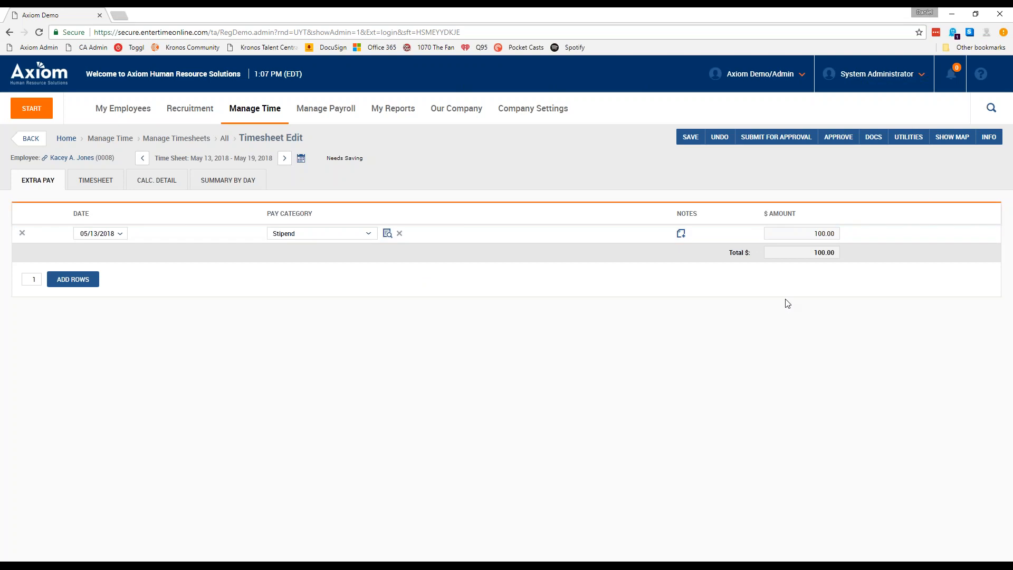
left_click(691, 137)
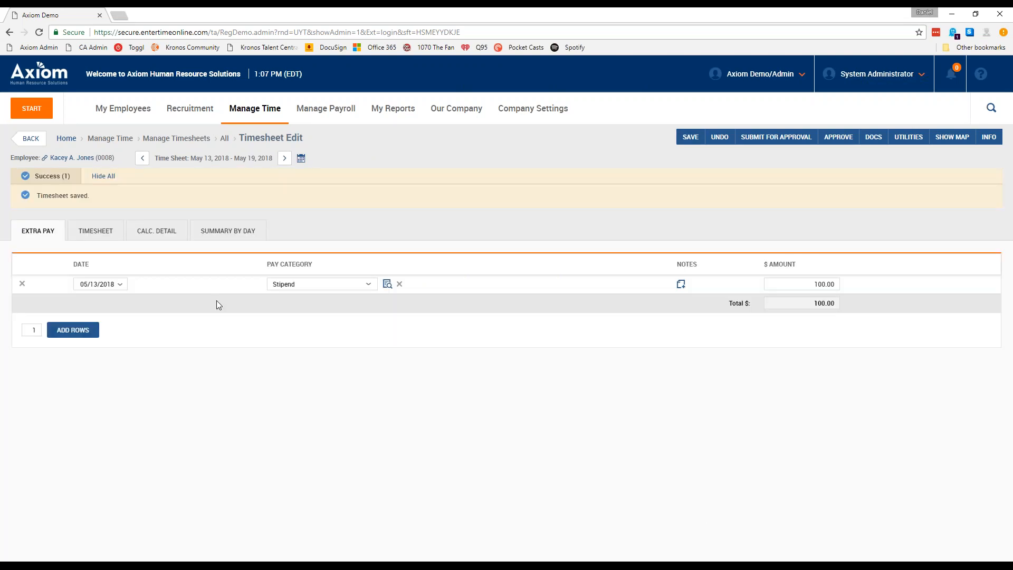
left_click(103, 284)
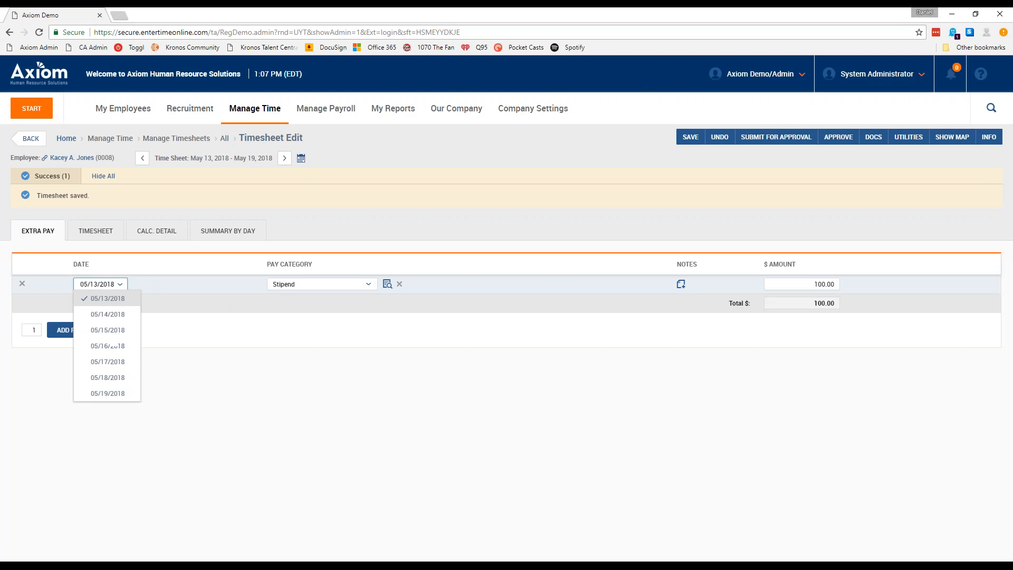
left_click(117, 299)
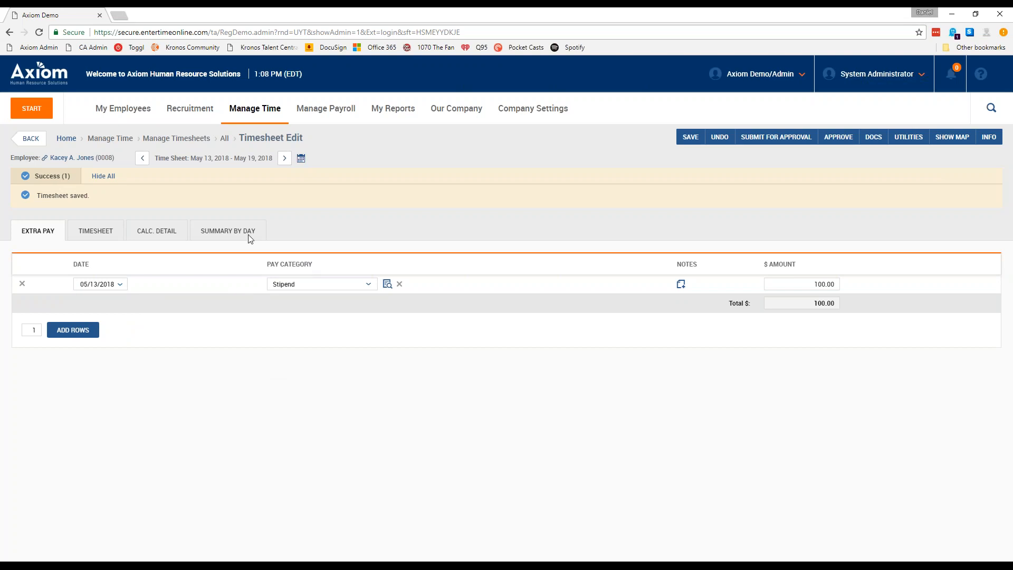
Review the saved time entries and the calculation detail for Monday's punches and the extra pay
left_click(95, 230)
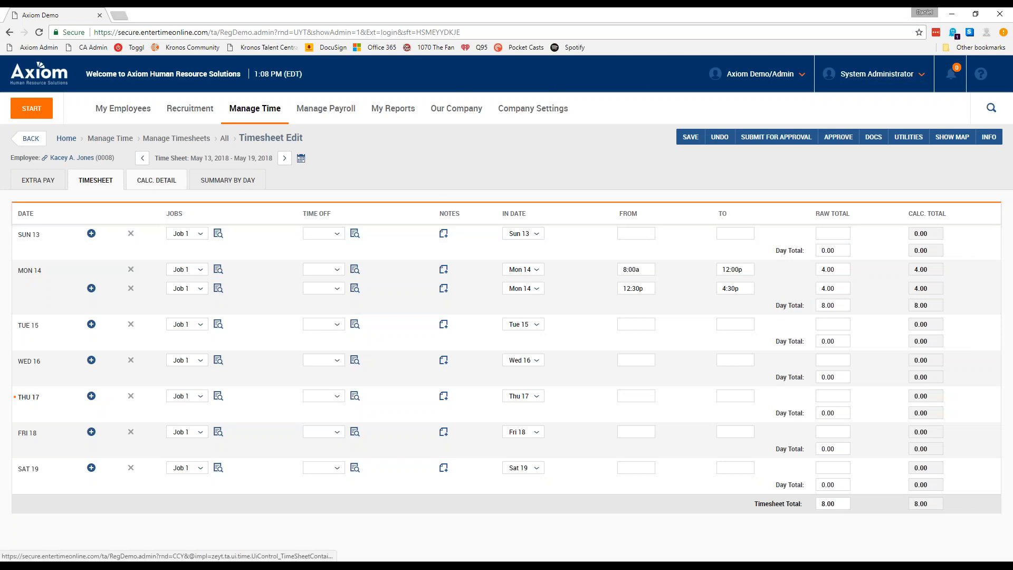
left_click(172, 179)
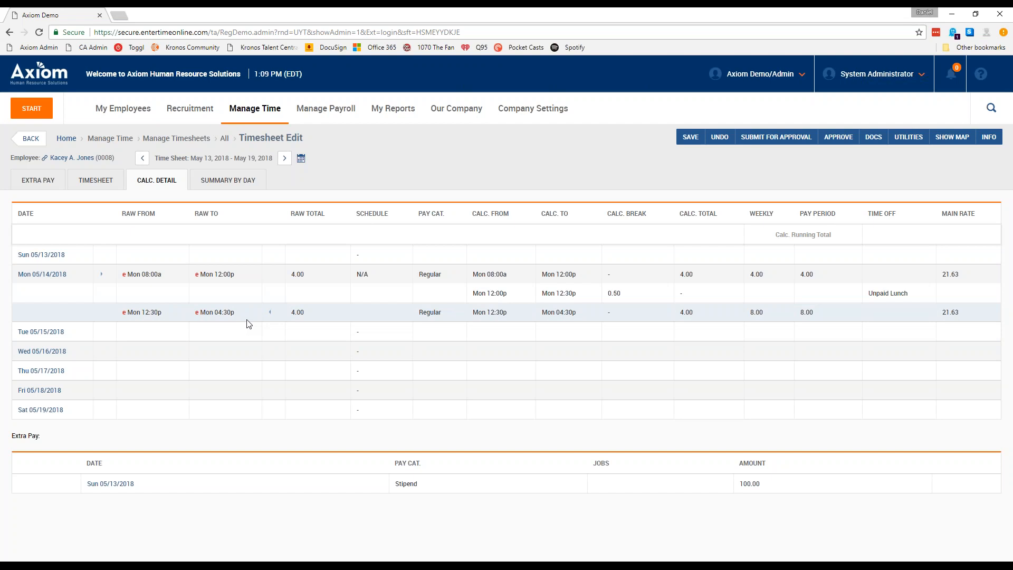
double_click(124, 275)
Set Monday 14's first start time to 7:55a and its last end time to 4:35p, and save the timesheet
left_click(108, 182)
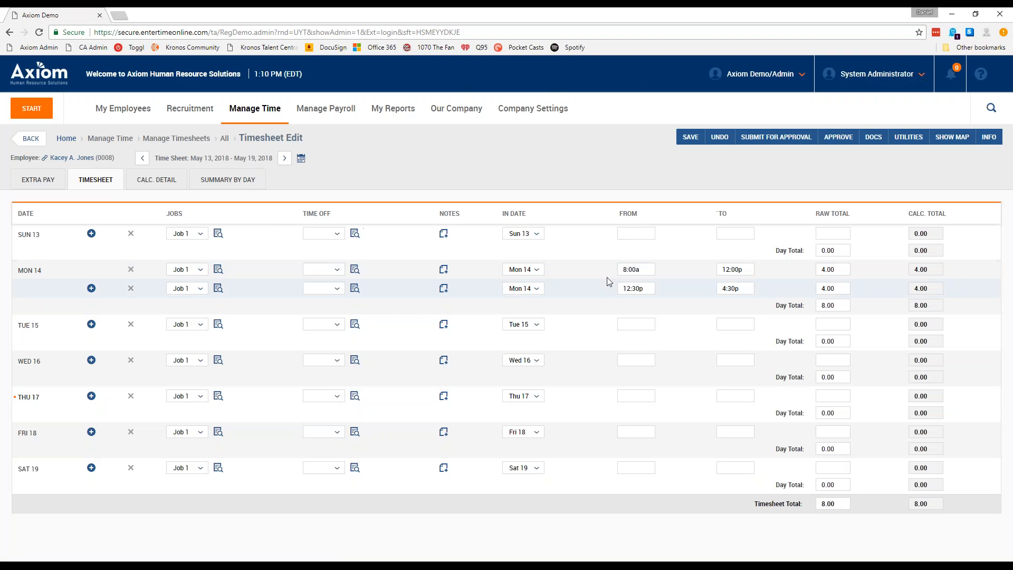
left_click(643, 267)
type("755a")
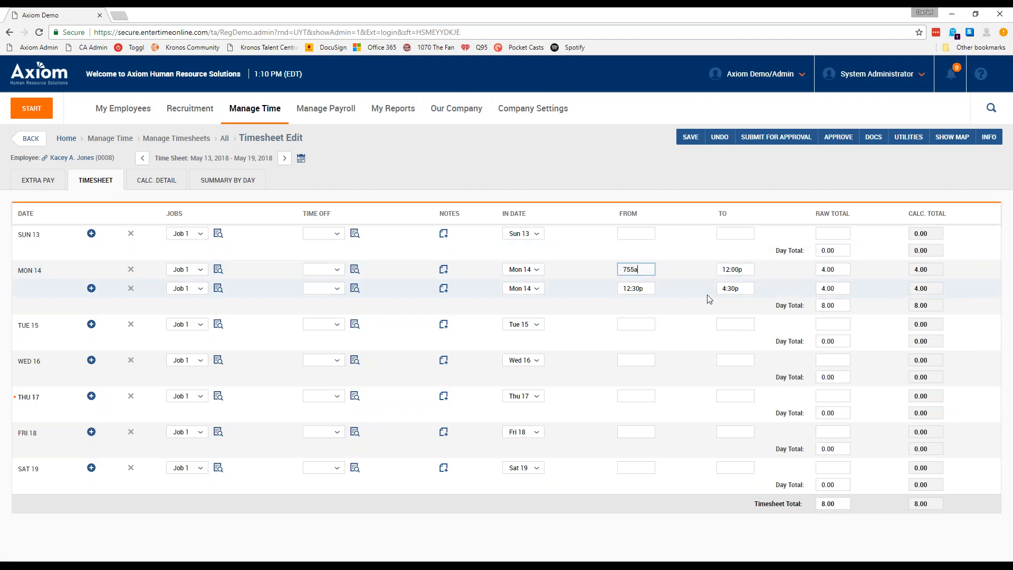
left_click(738, 291)
type("7")
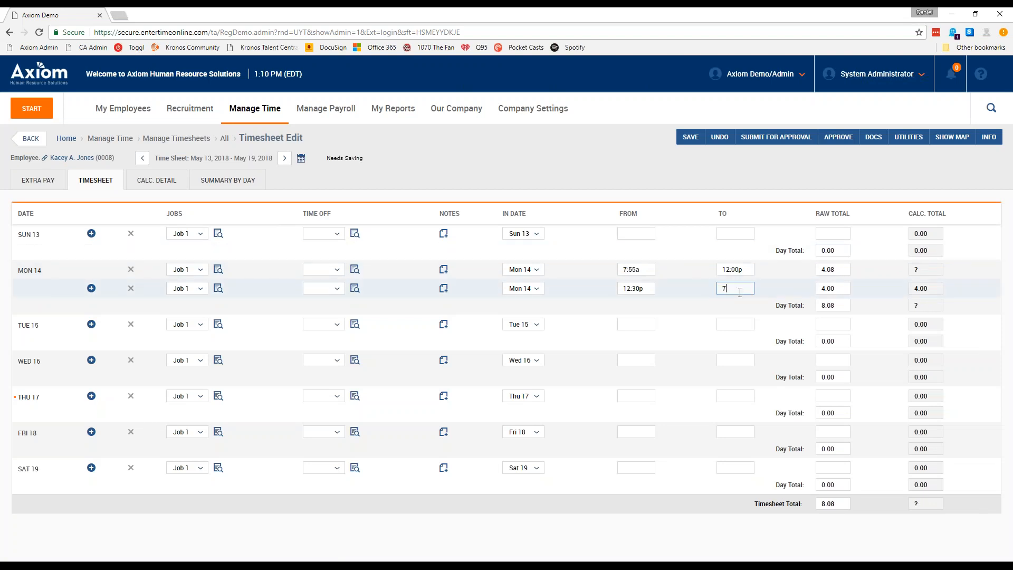
type("435")
left_click(691, 138)
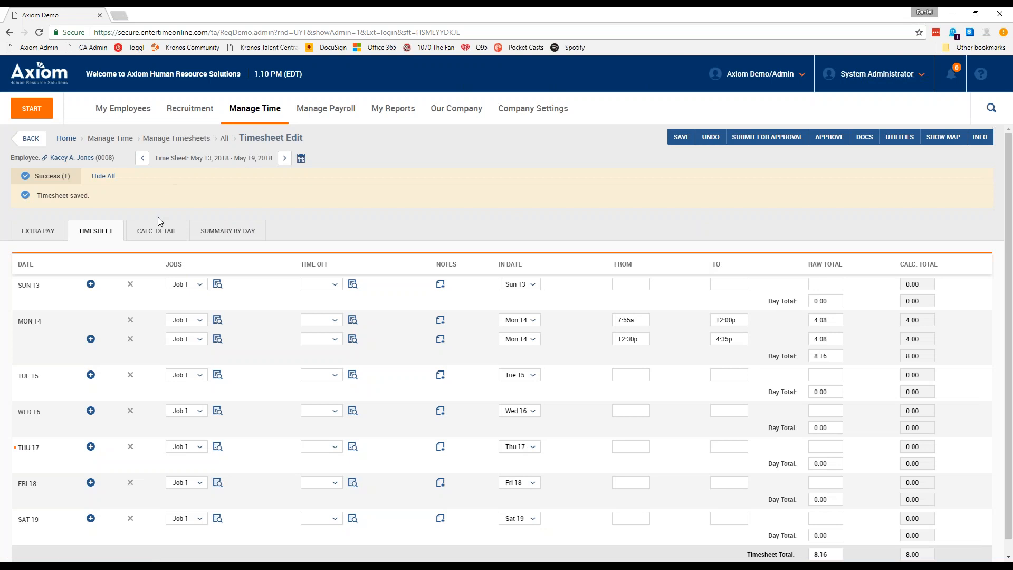
Review the timesheet's calculation detail and its summary by day for the week of May 13, 2018
left_click(165, 232)
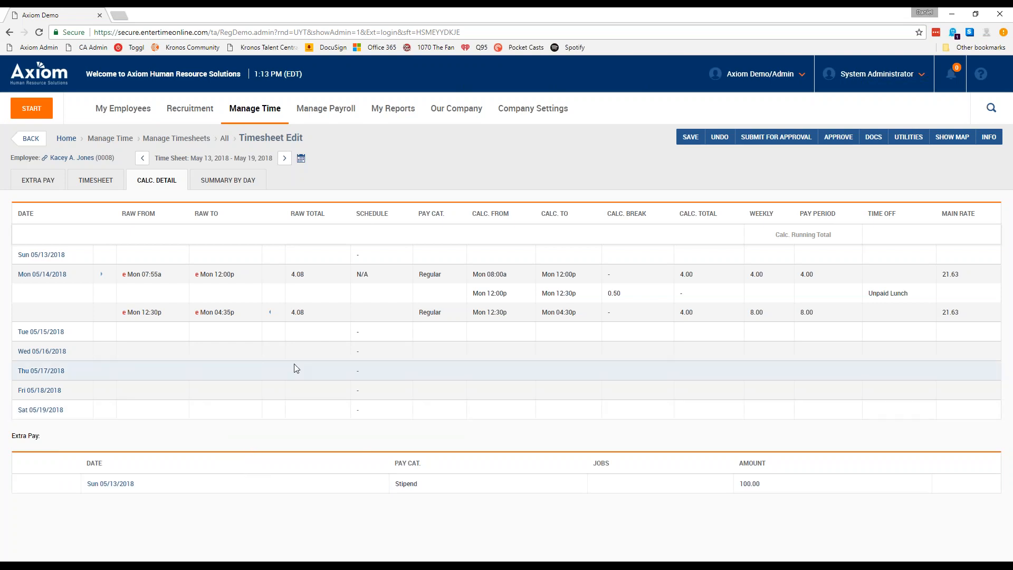
left_click(238, 181)
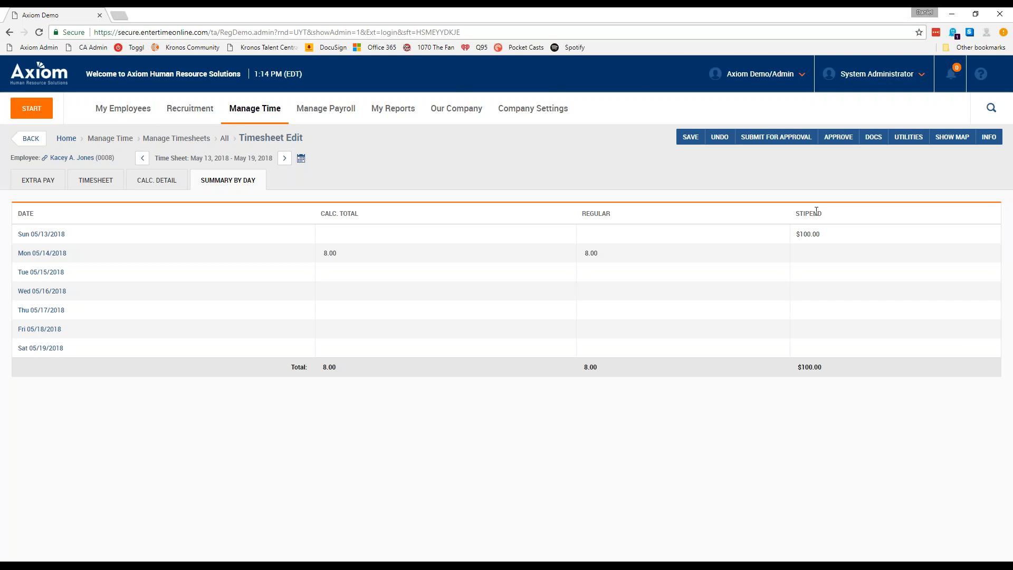
Open the Timesheet Changes audit and examine the logged edits, including the old and new values and user details
left_click(904, 141)
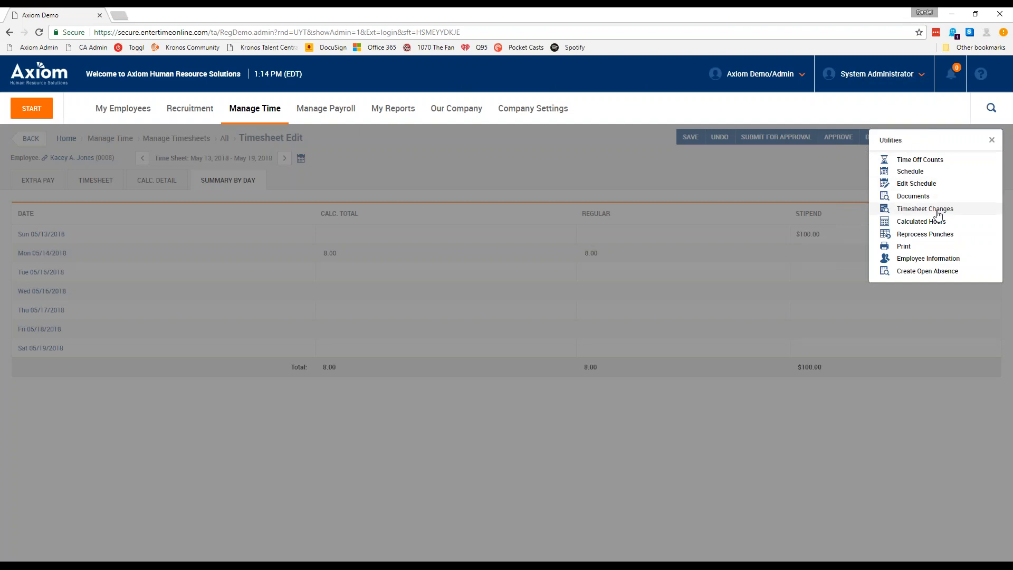
left_click(938, 211)
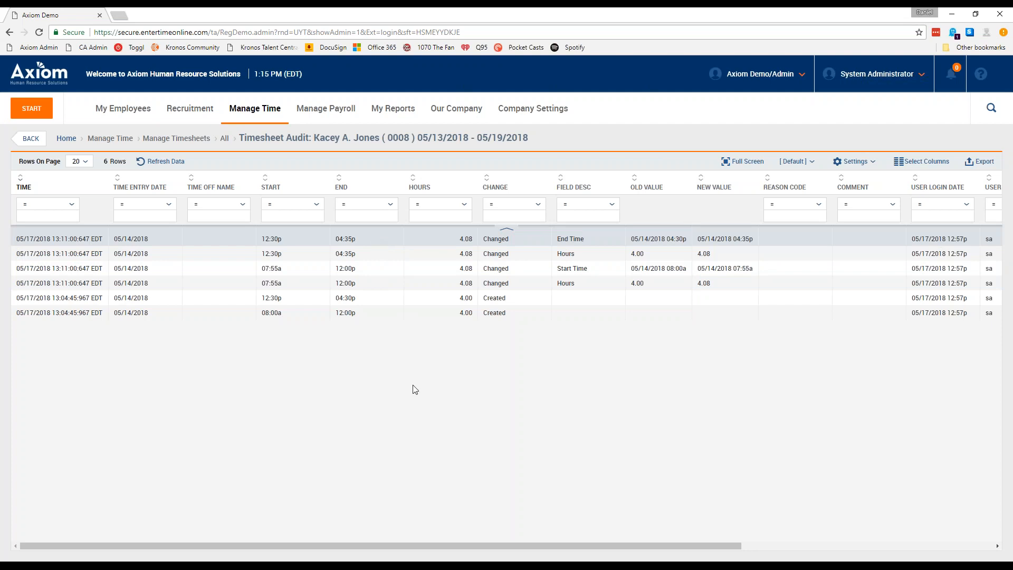
left_click_drag(439, 548, 774, 545)
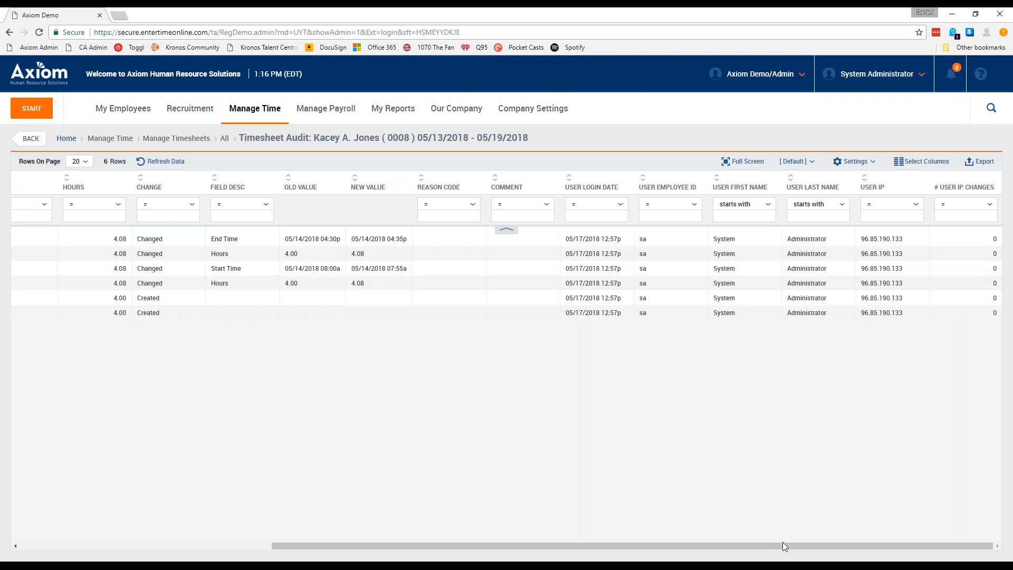
left_click_drag(784, 546, 417, 525)
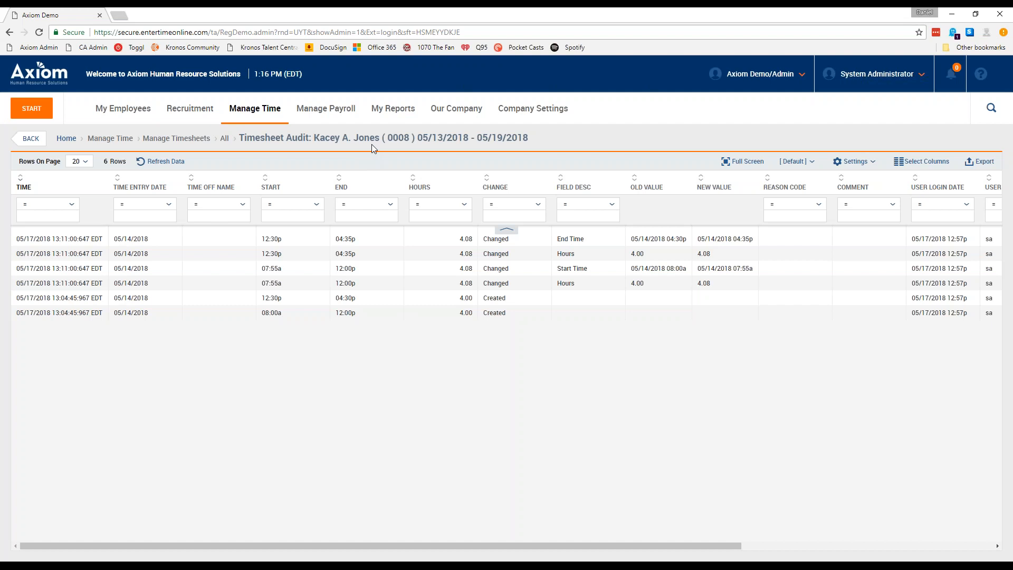
Look through the available System Utilities reports and return to the timesheet audit
left_click(402, 110)
left_click(107, 217)
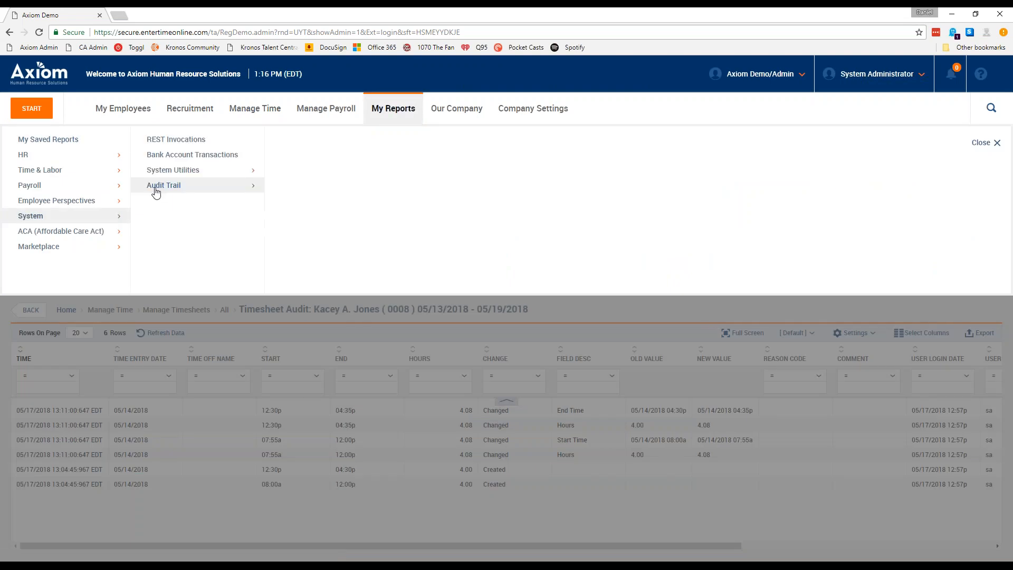
left_click(190, 172)
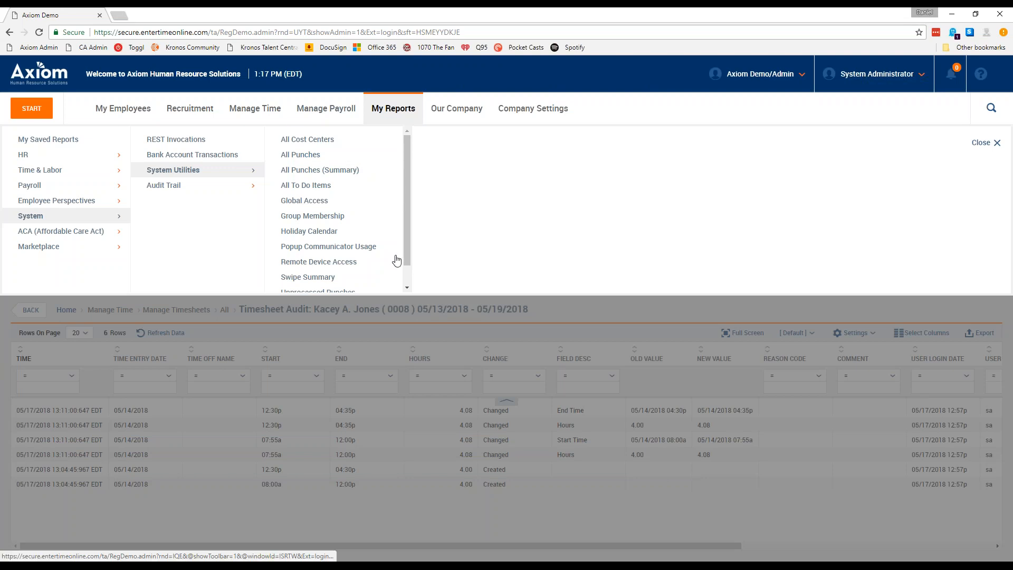
left_click(429, 381)
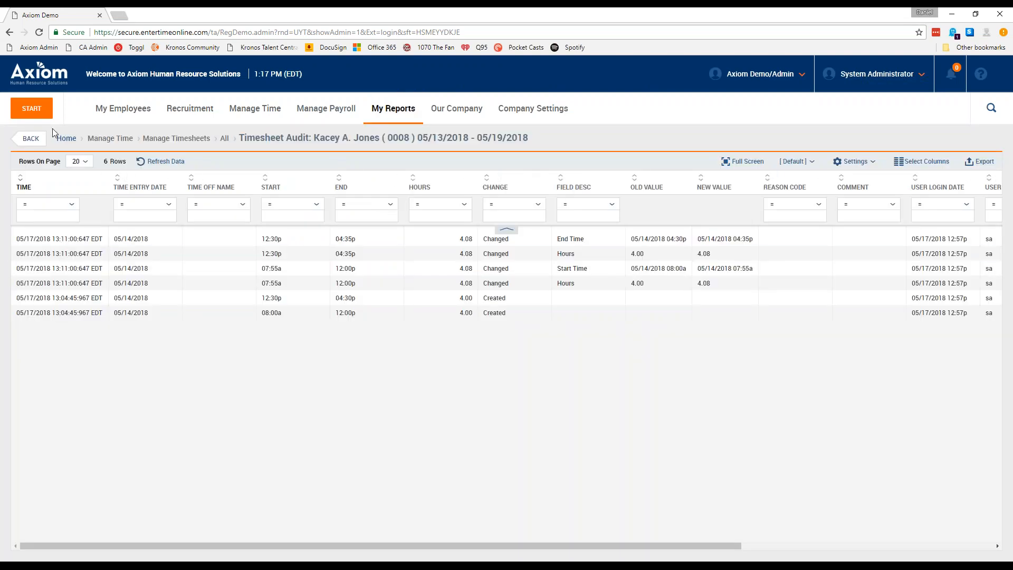
Return to the timesheet and open the Hourly pay calculation profile linked in its timesheet information
left_click(31, 138)
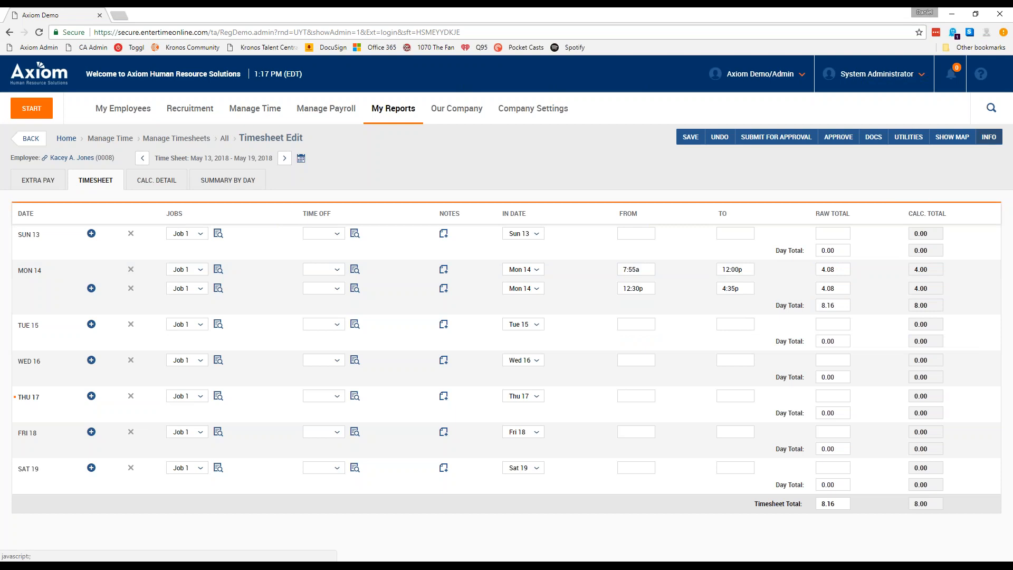
left_click(988, 137)
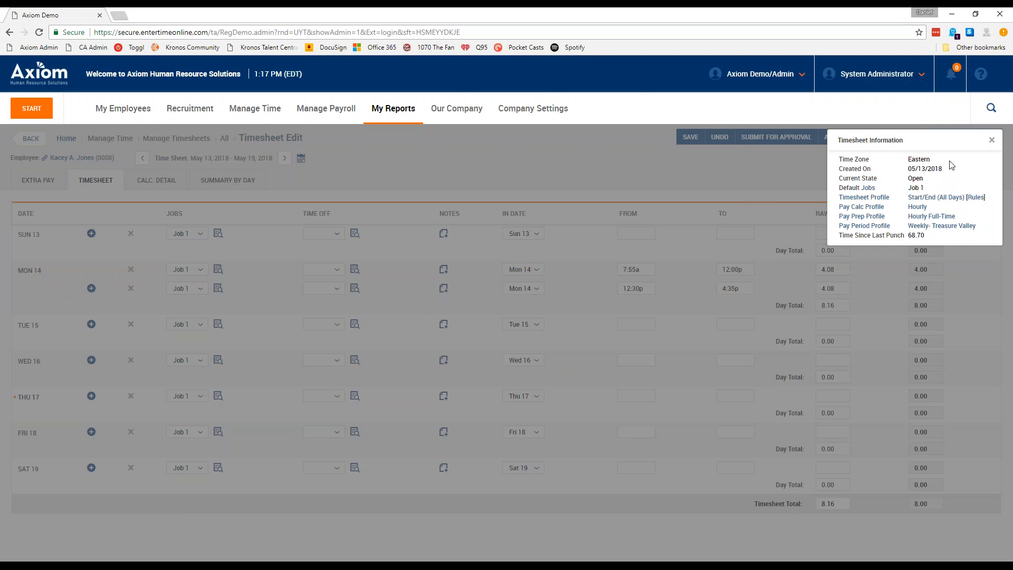
left_click(919, 211)
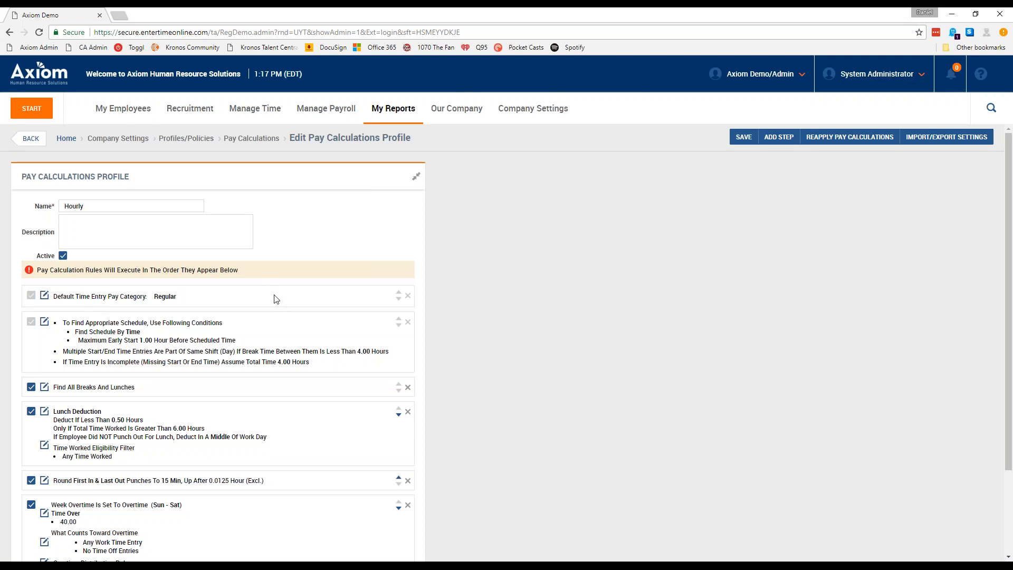
Review the profile's pay calculation rules, focusing on the hours threshold of the Lunch Deduction rule
scroll(278, 299, "down", 2)
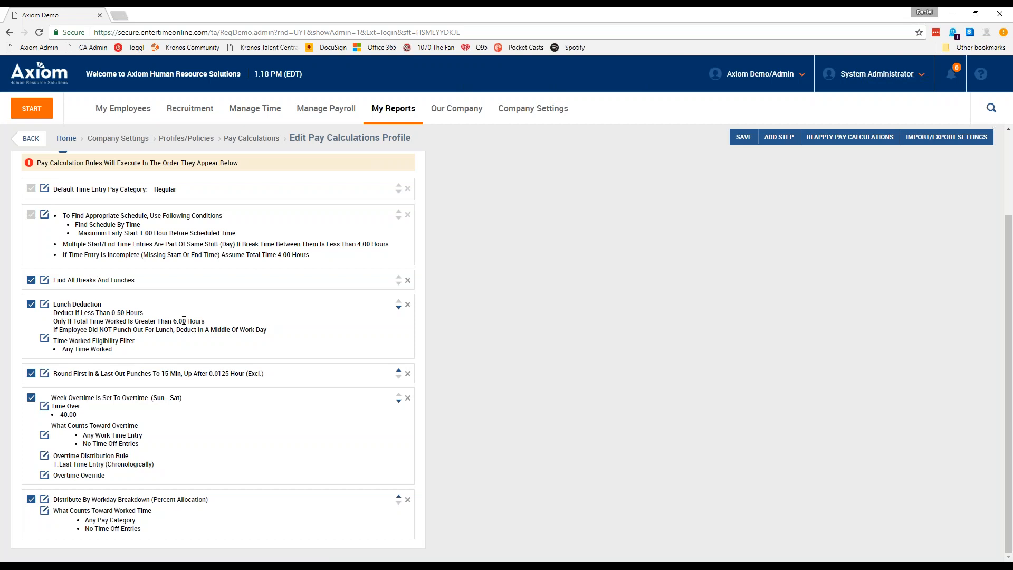
left_click_drag(144, 312, 97, 312)
left_click(146, 349)
Examine the round-up options of the First In & Last Out rounding rule and cancel without changing it
left_click(44, 373)
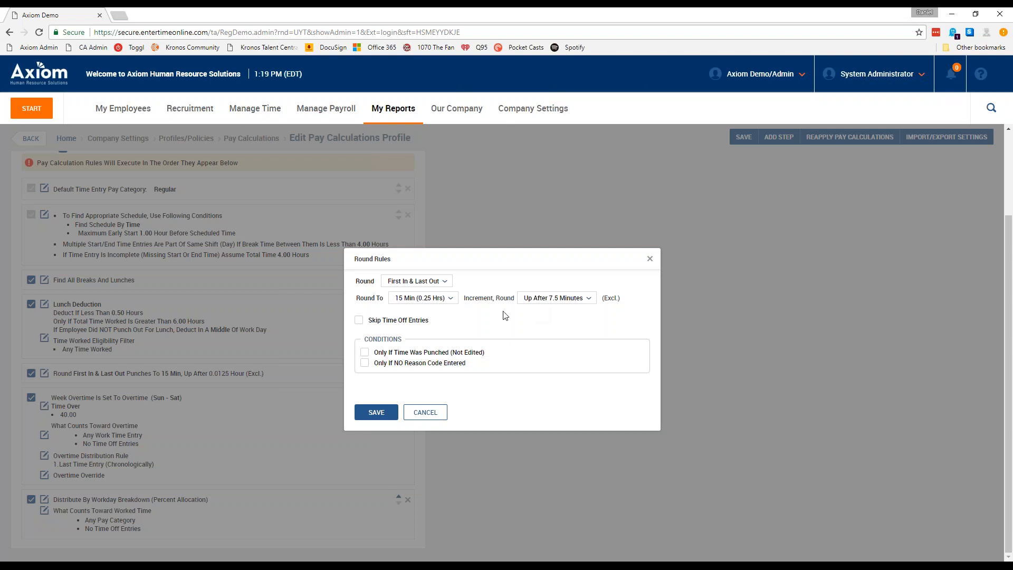
left_click(553, 304)
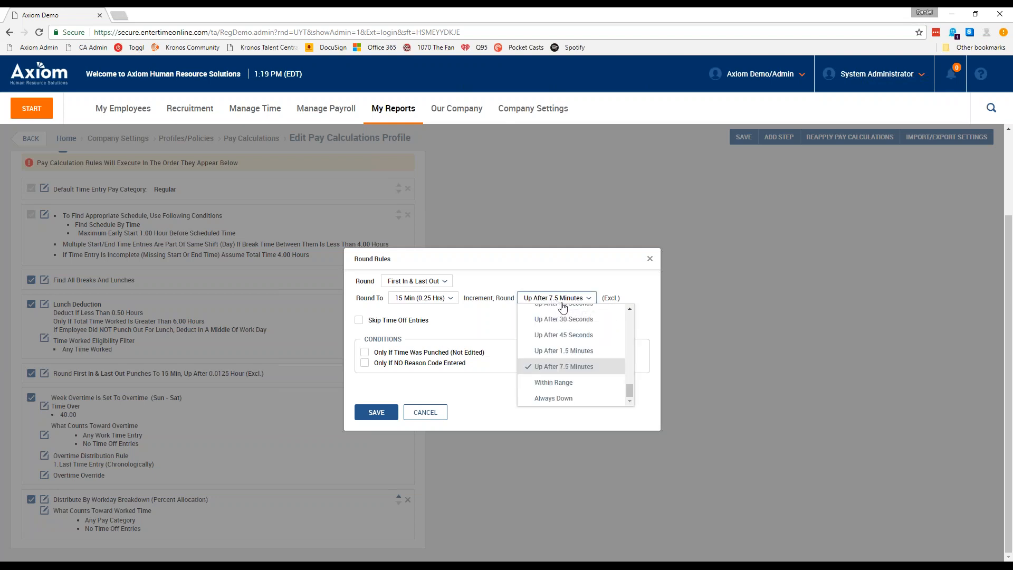
scroll(586, 343, "up", 3)
scroll(594, 366, "up", 5)
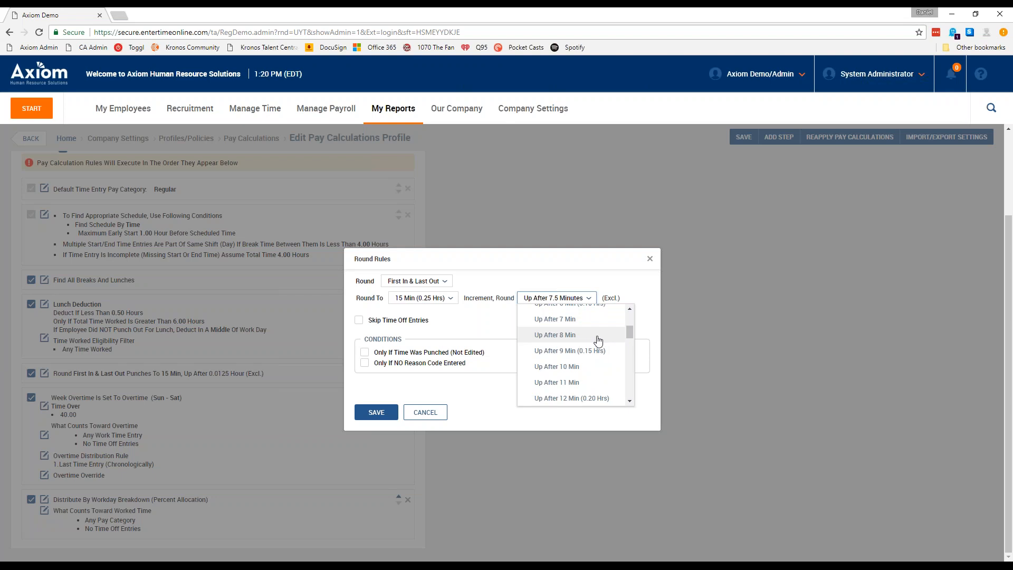
left_click(489, 419)
left_click(428, 411)
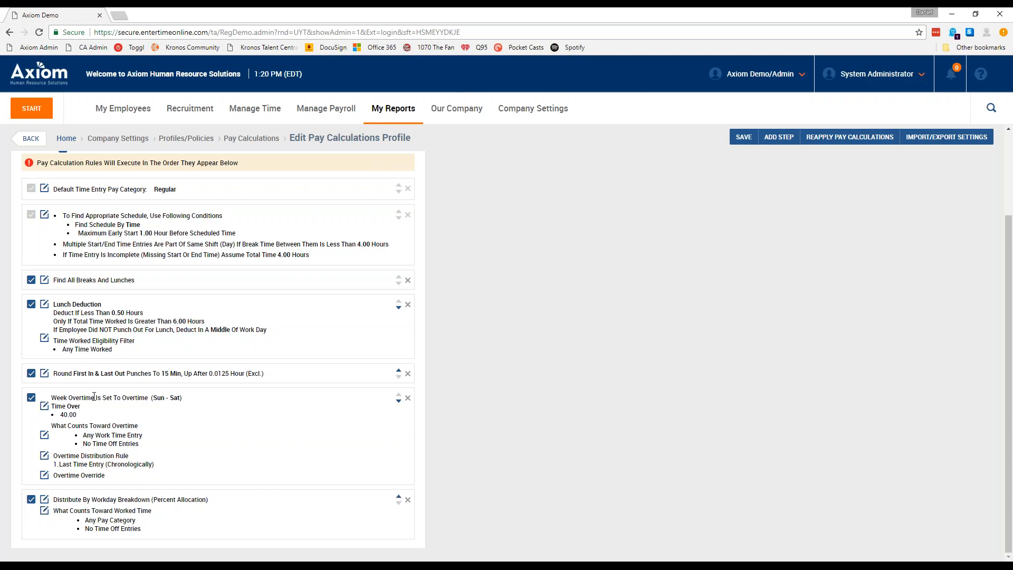
Review the weekly overtime rule's settings, what counts toward overtime, and the overtime distribution rule
left_click(46, 407)
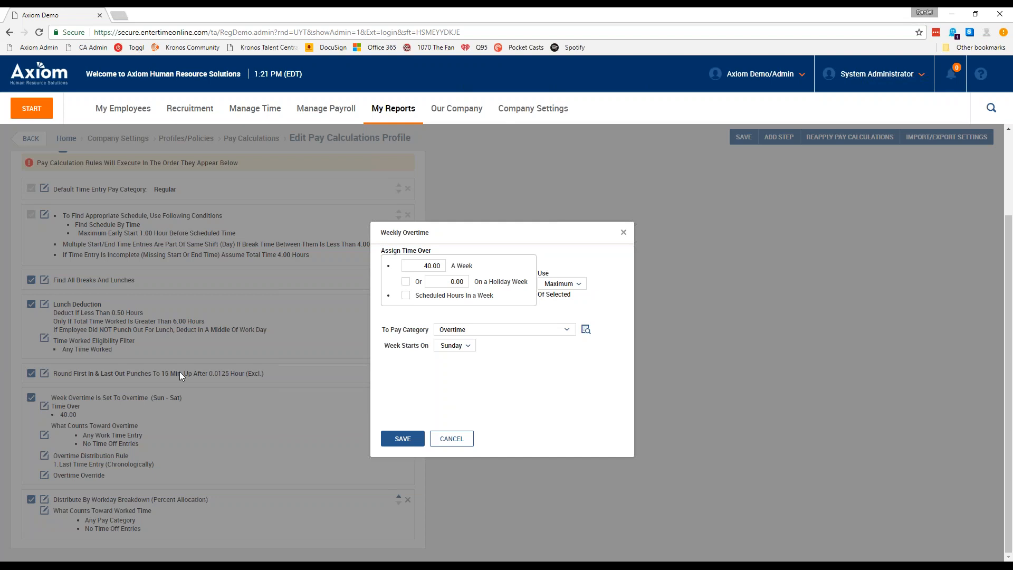
left_click(211, 427)
left_click(45, 436)
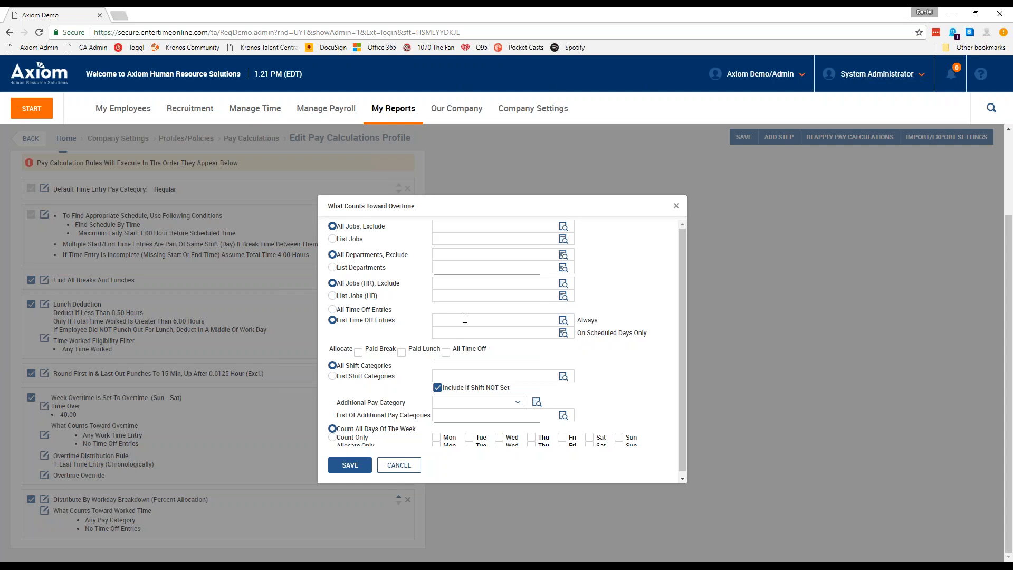
left_click(271, 311)
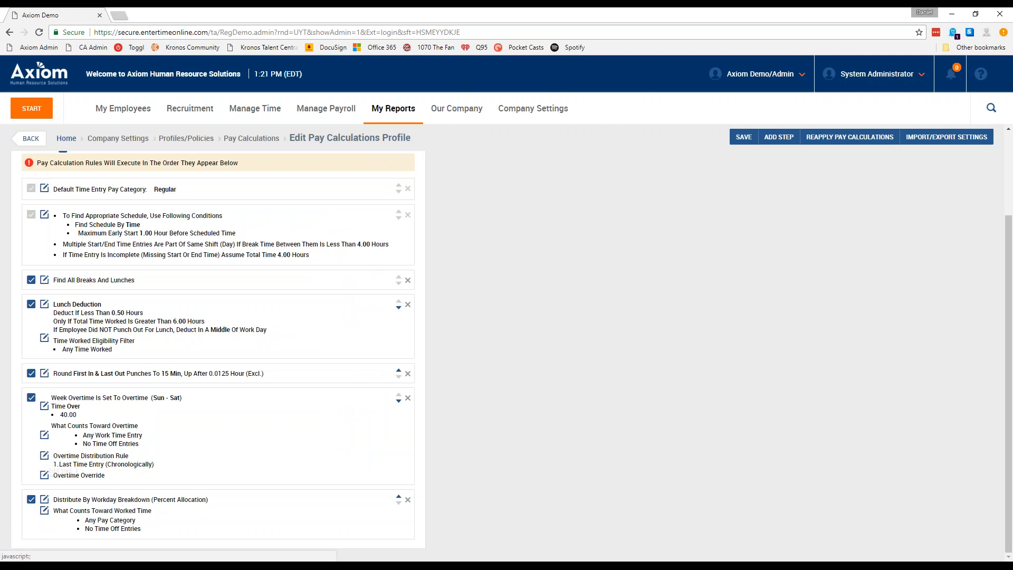
left_click(46, 453)
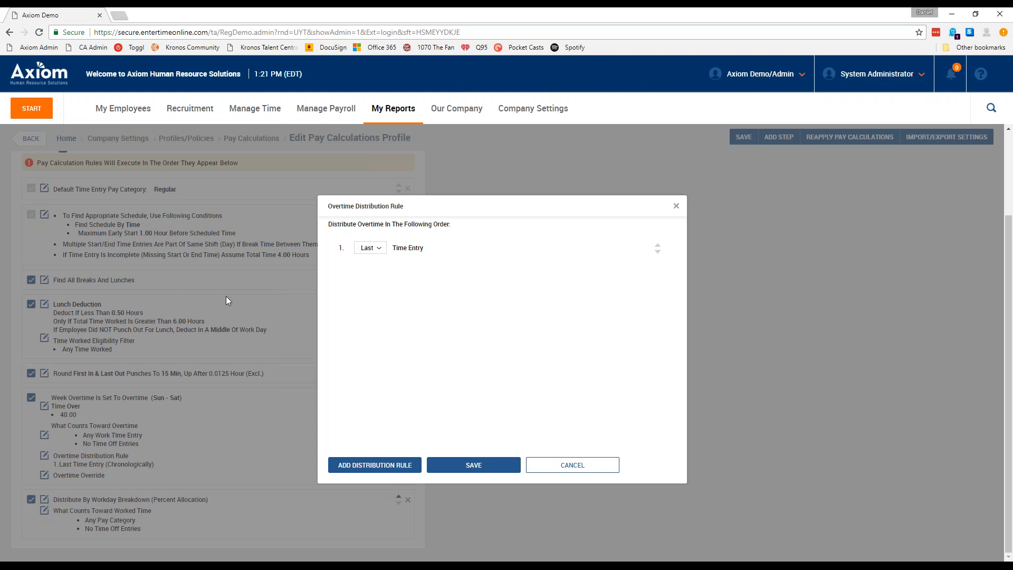
left_click(227, 297)
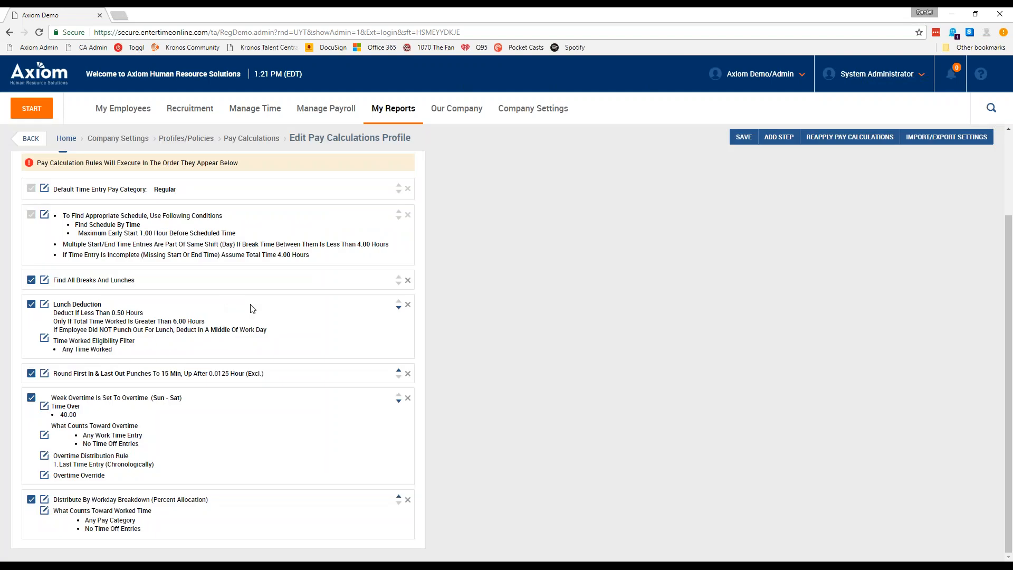
Add a Shift Premium Based On Day Of The Week And Time Of Day step to the Hourly profile
scroll(258, 323, "up", 3)
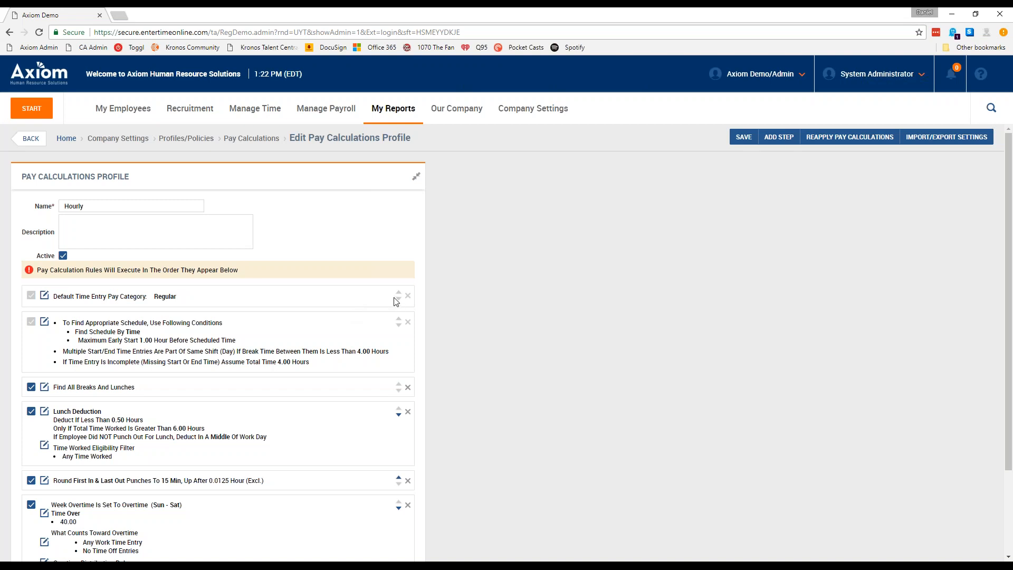
left_click(780, 138)
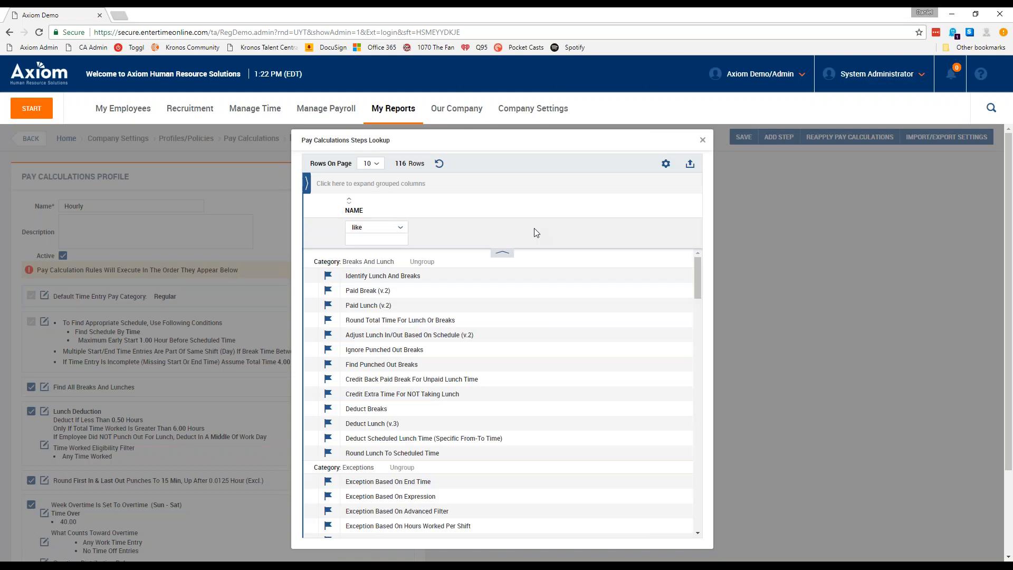
scroll(422, 292, "down", 5)
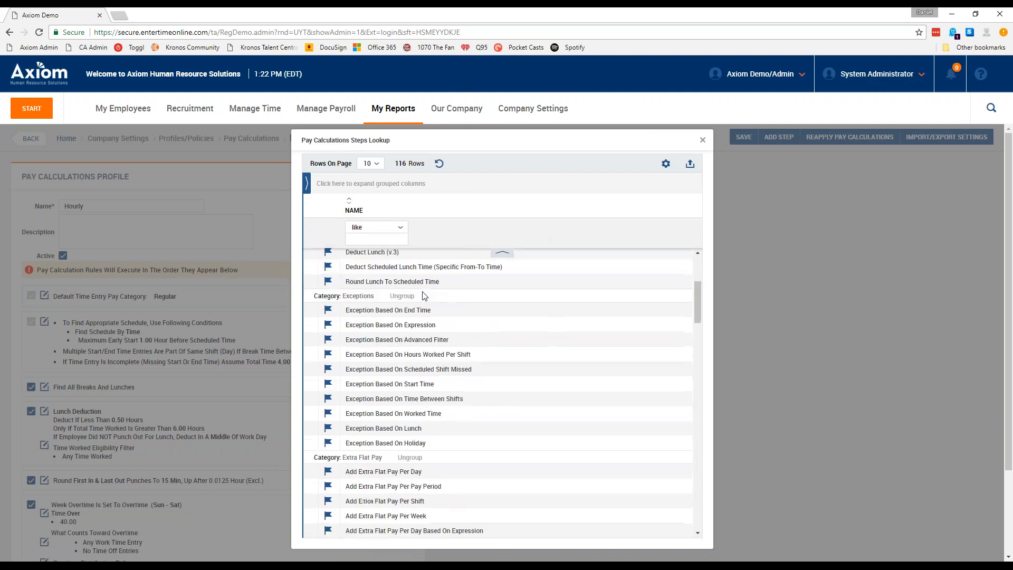
scroll(424, 296, "down", 8)
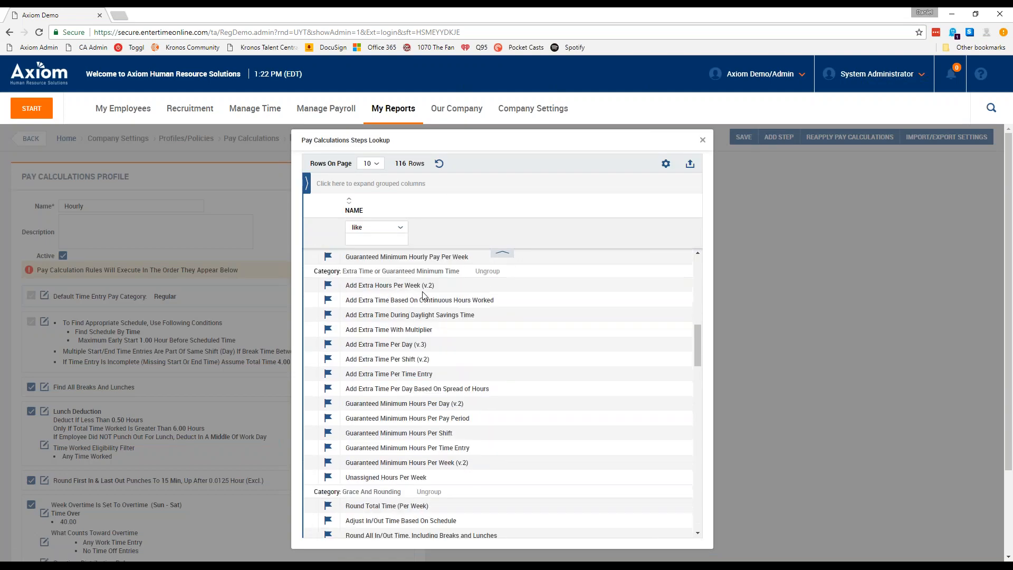
scroll(423, 296, "down", 10)
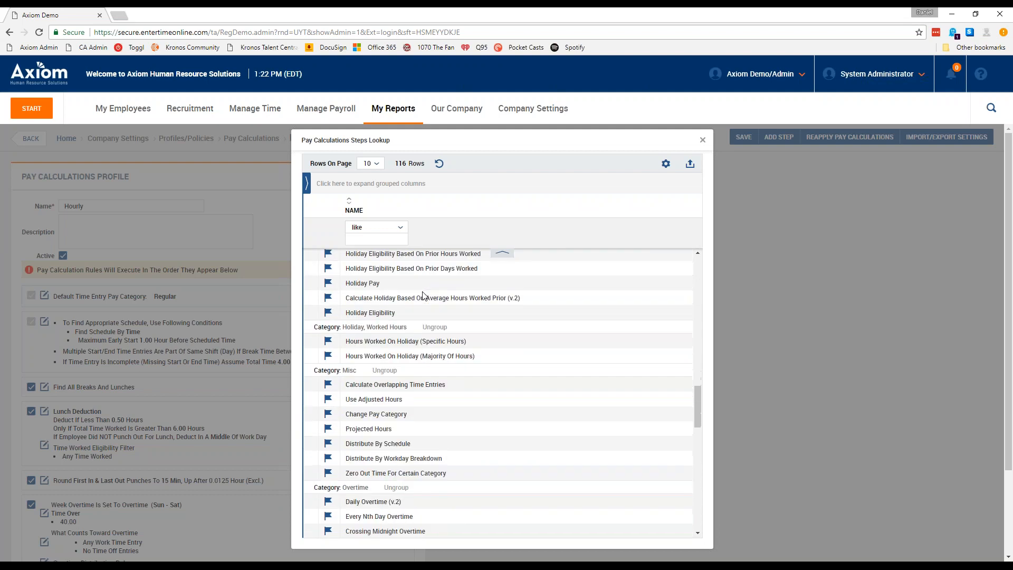
scroll(422, 296, "down", 10)
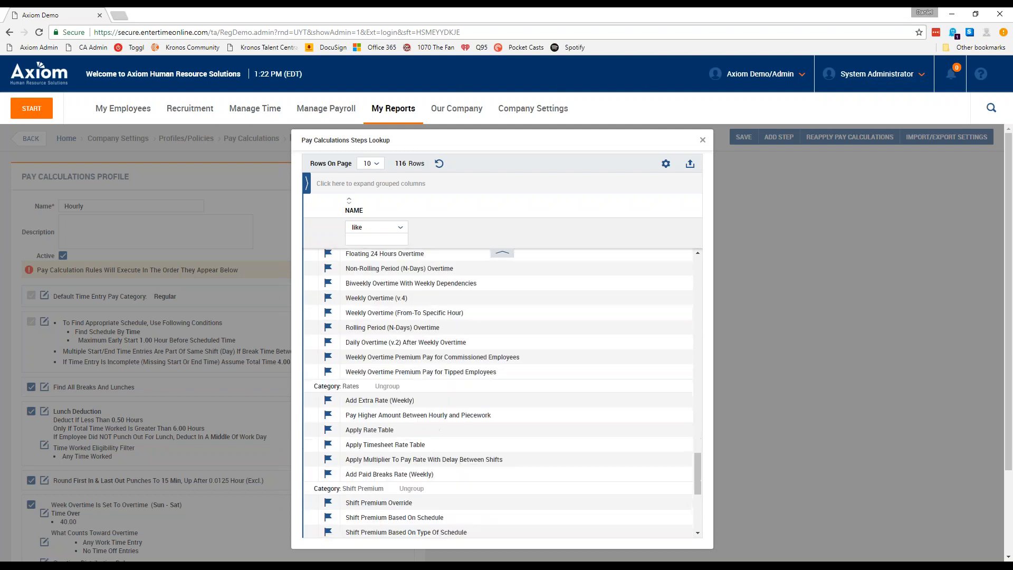
scroll(497, 305, "down", 4)
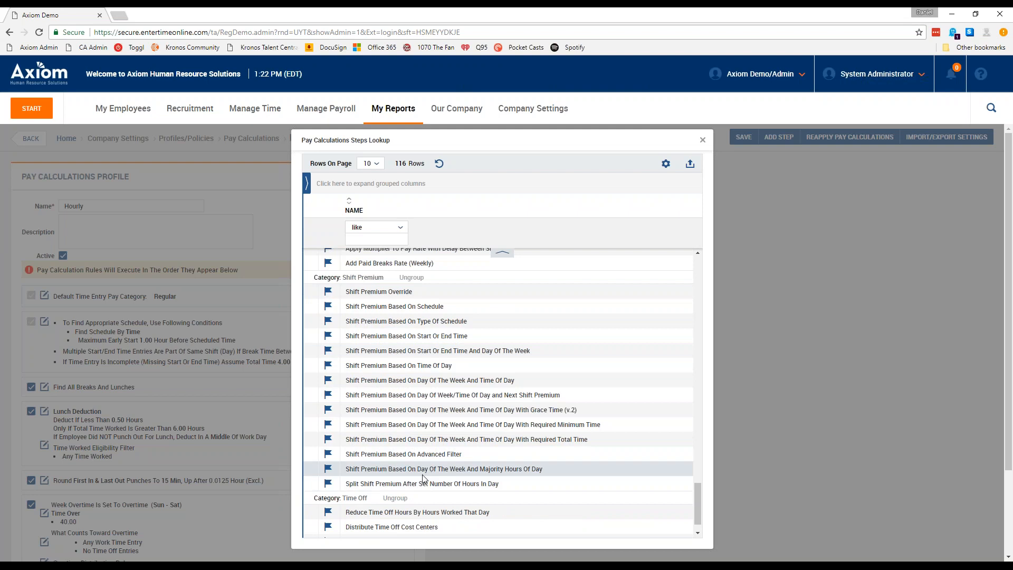
left_click(328, 381)
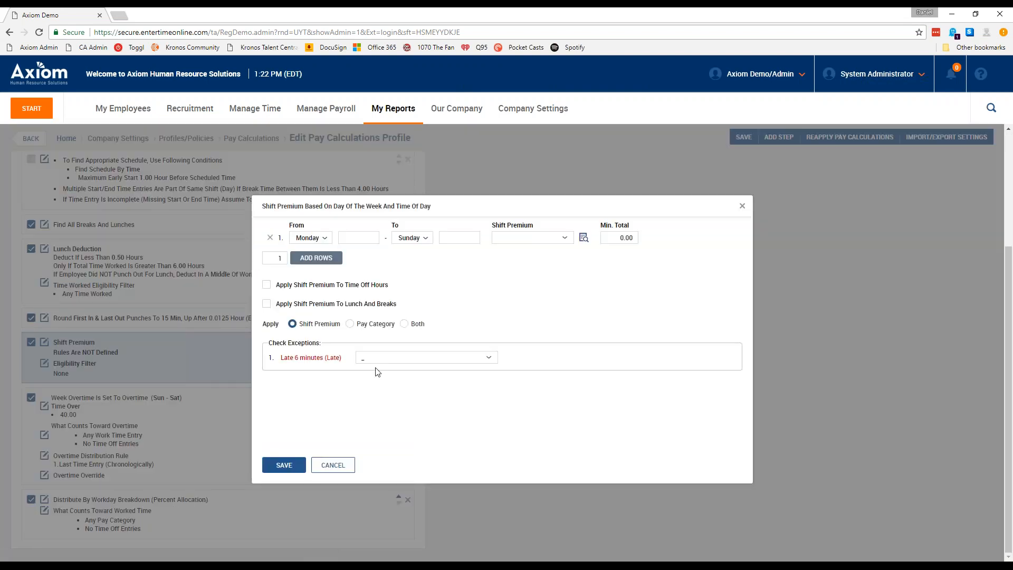
Set the shift premium rule to run from Saturday 6:00a to Sunday 11:59p with shift premium 1st
left_click(315, 239)
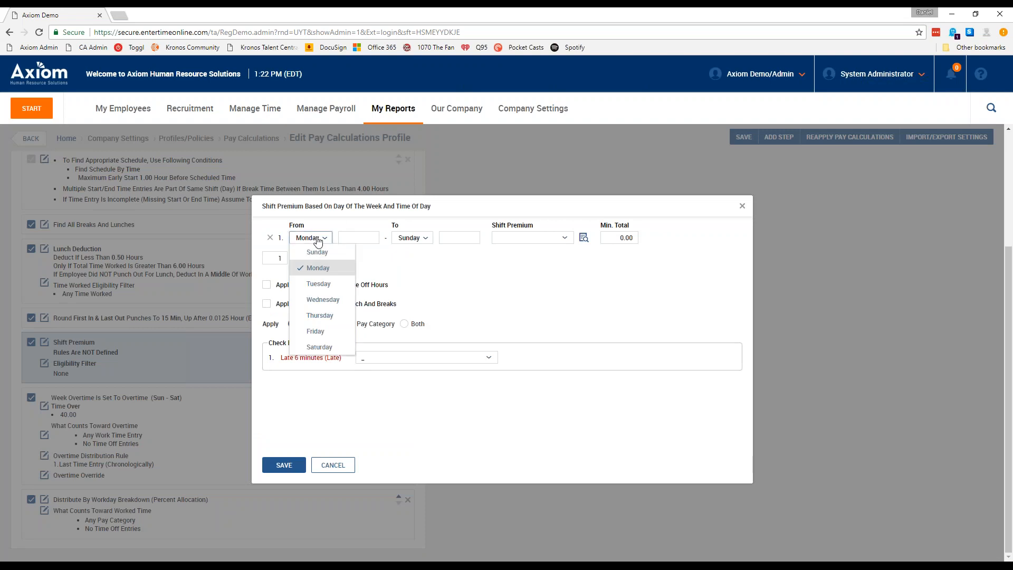
left_click(320, 347)
left_click(360, 238)
type("6a")
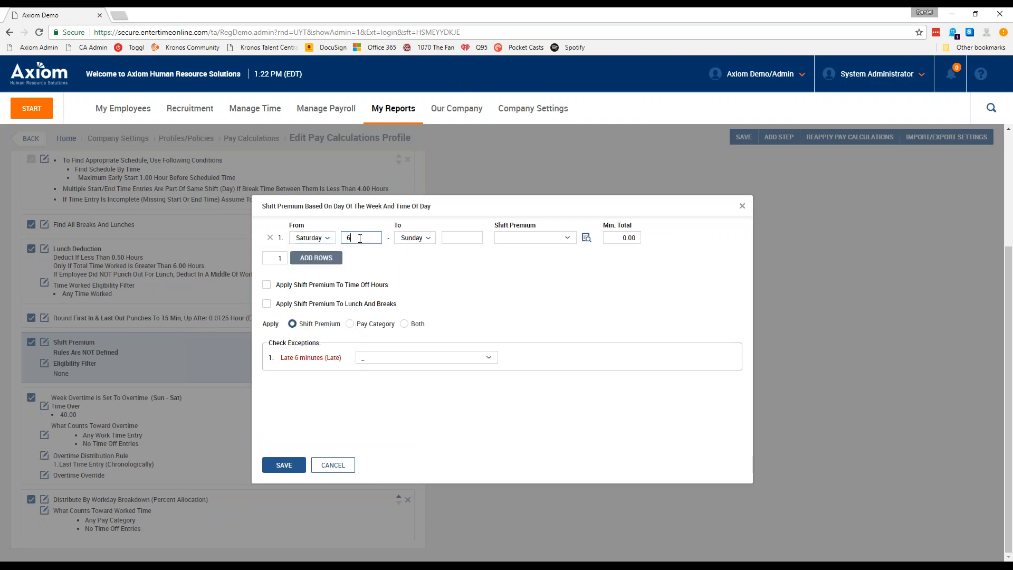
key("Tab")
left_click(445, 238)
type("1")
type("12")
key("BackSpace")
key("BackSpace")
type("1159")
key("Tab")
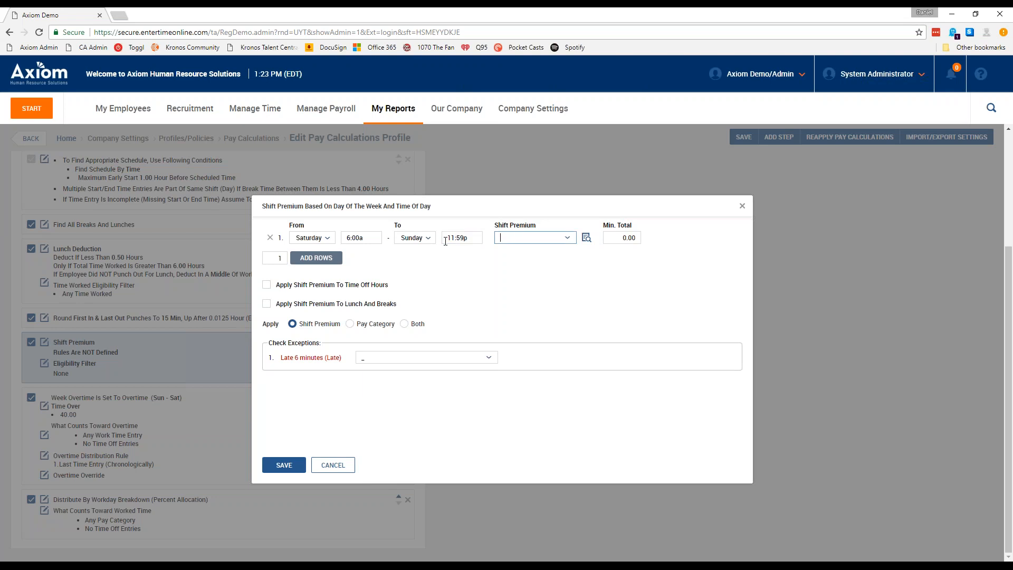
left_click(560, 243)
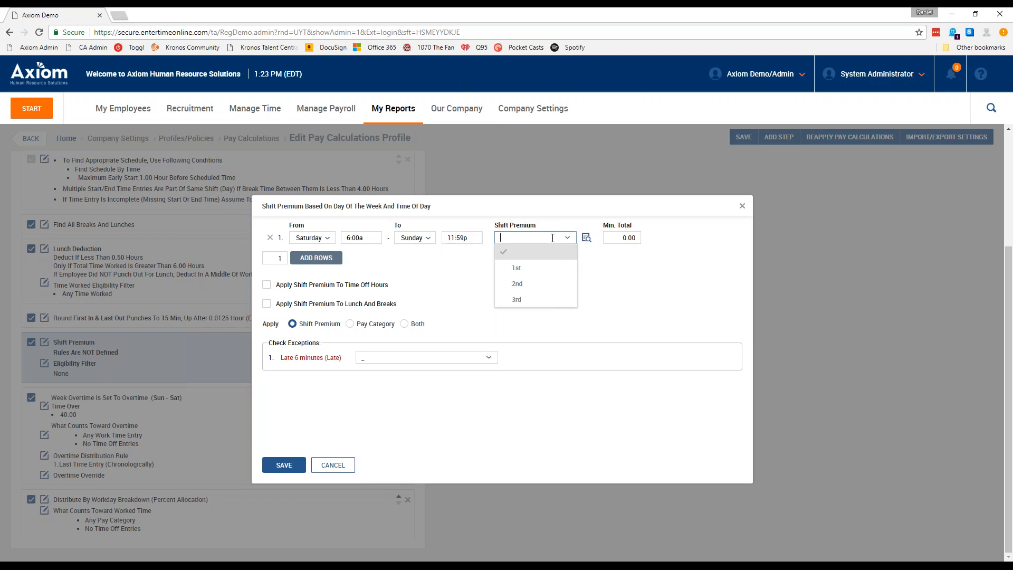
left_click(519, 268)
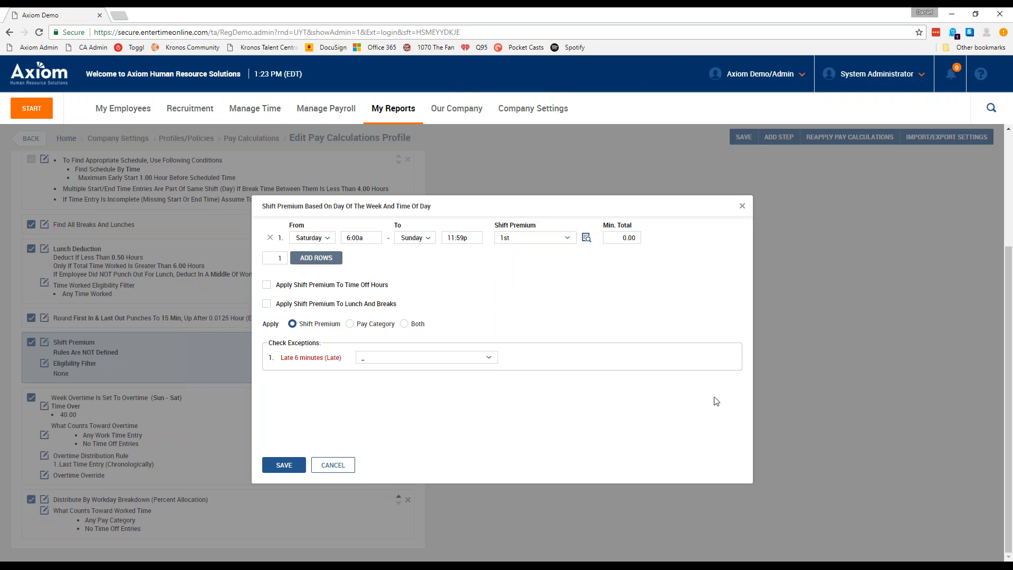
Try adding a second shift premium row running from Monday 10:00p to Tuesday 5a, and cancel the rule's changes
left_click(317, 259)
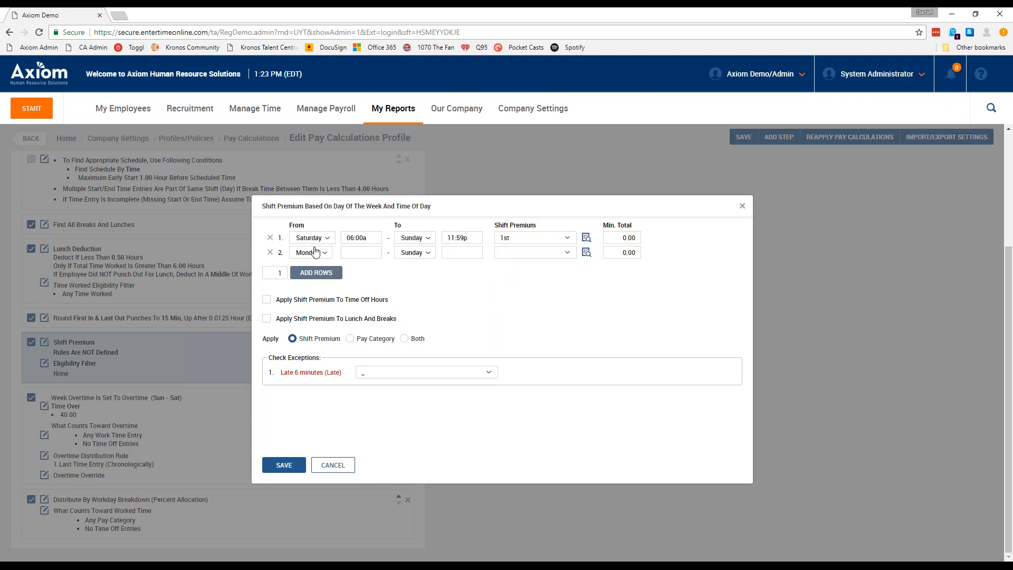
left_click(362, 251)
type("10p")
key("Tab")
left_click(421, 253)
left_click(425, 298)
left_click(461, 254)
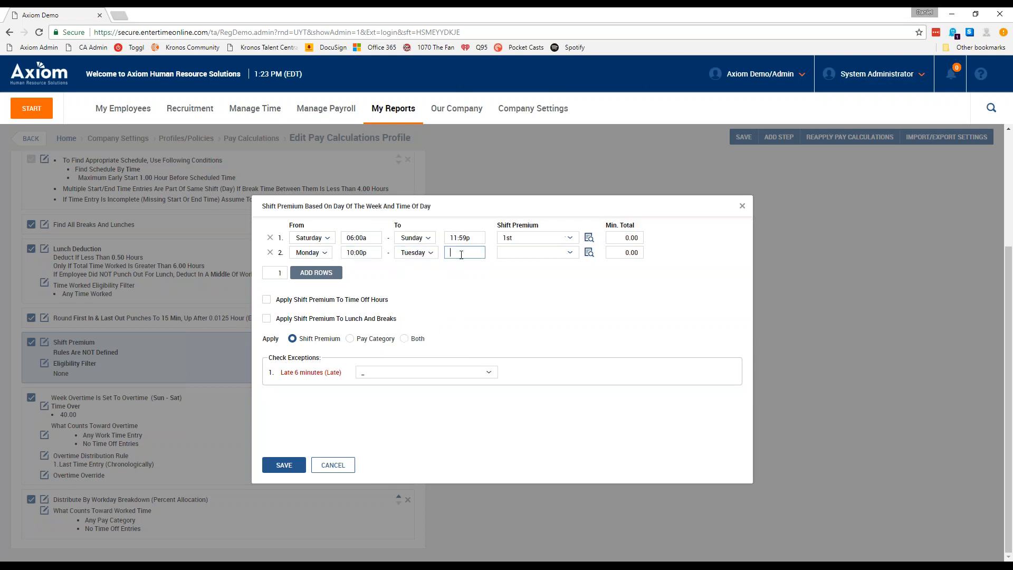
type("5a")
left_click(532, 252)
left_click(534, 318)
left_click(333, 467)
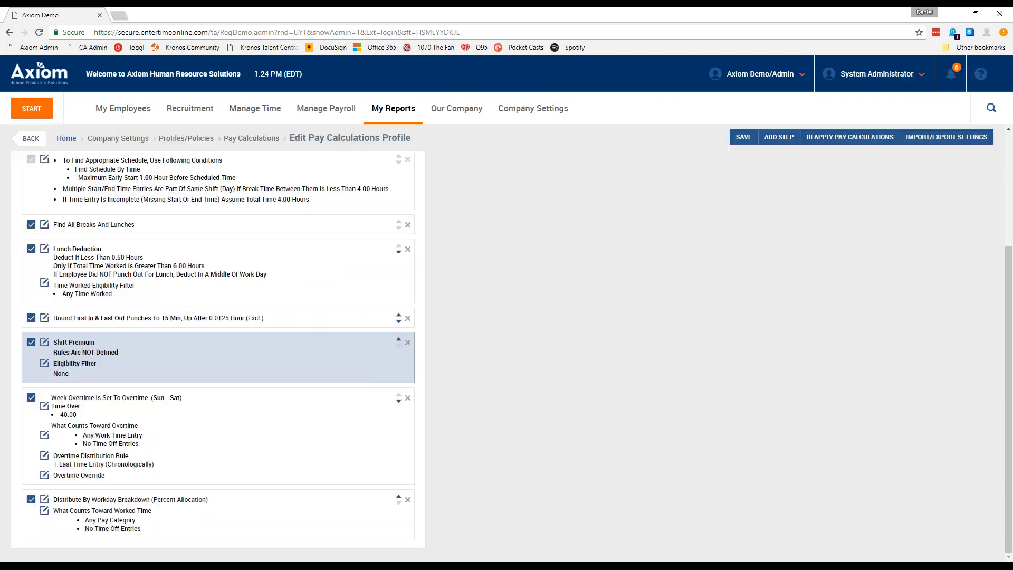
Open the Employee Information list in a separate browser tab and find the Pay Information in the first listed employee's record
left_click(858, 85)
left_click(861, 88)
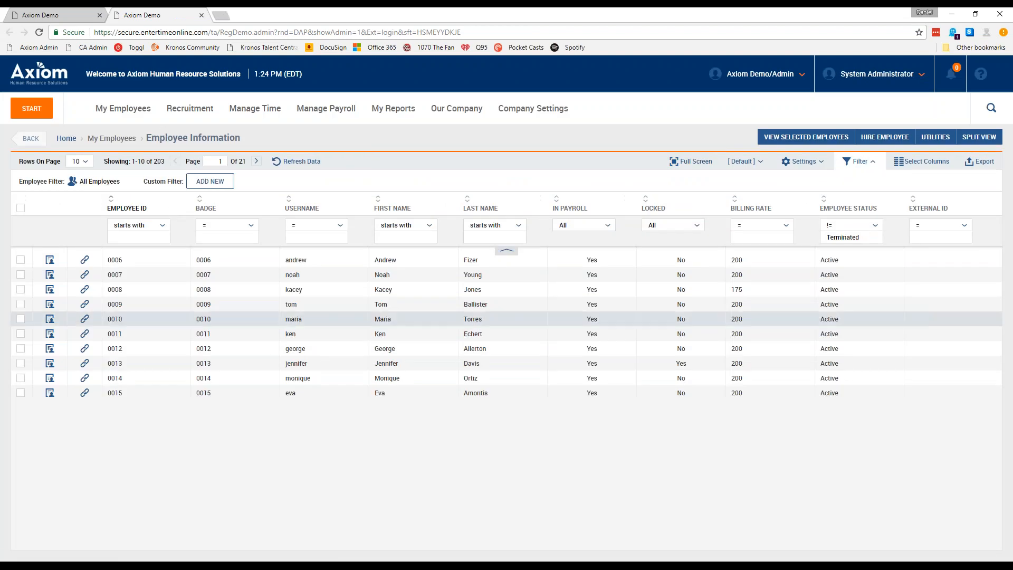
left_click(50, 260)
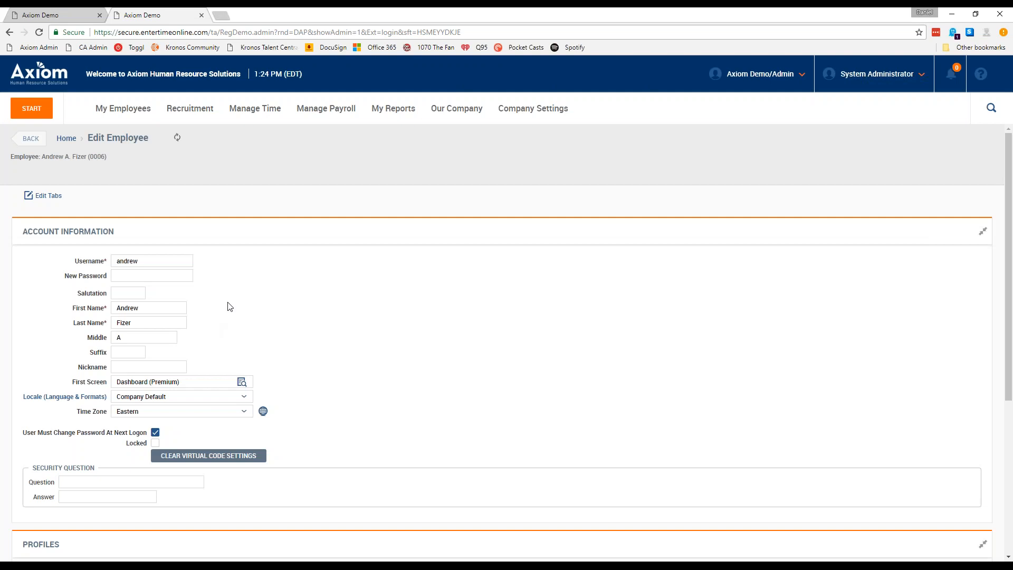
scroll(438, 286, "down", 3)
scroll(438, 286, "down", 10)
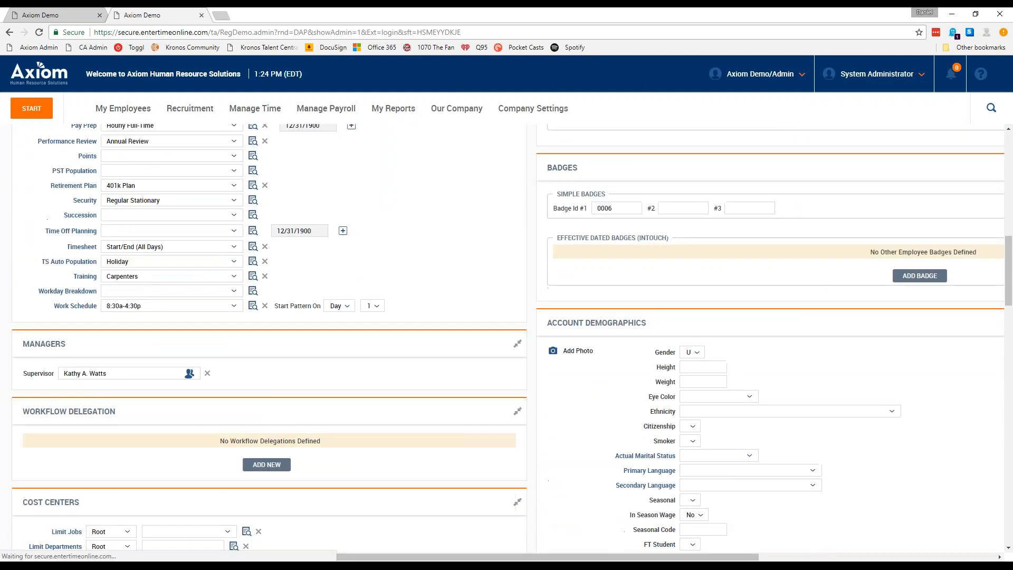
scroll(561, 333, "down", 3)
scroll(561, 333, "down", 9)
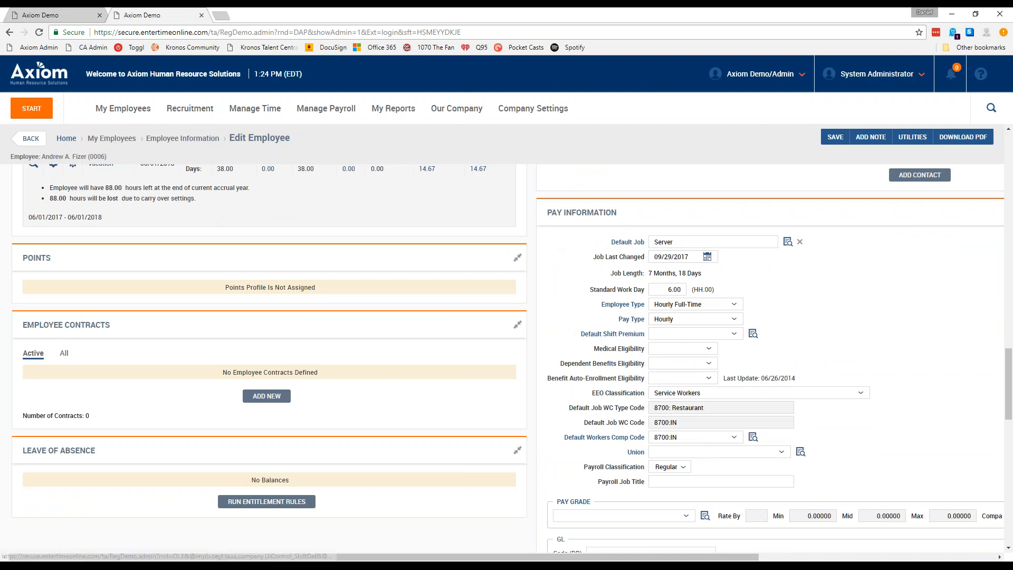
Set the employee's Default Shift Premium to 3rd, and close the employee record without saving
left_click(669, 336)
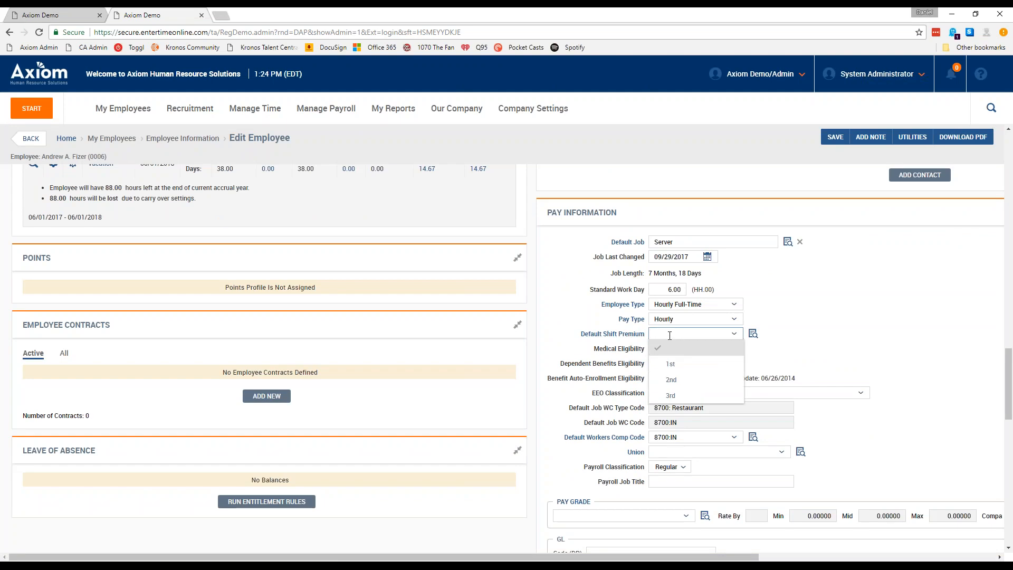
left_click(683, 396)
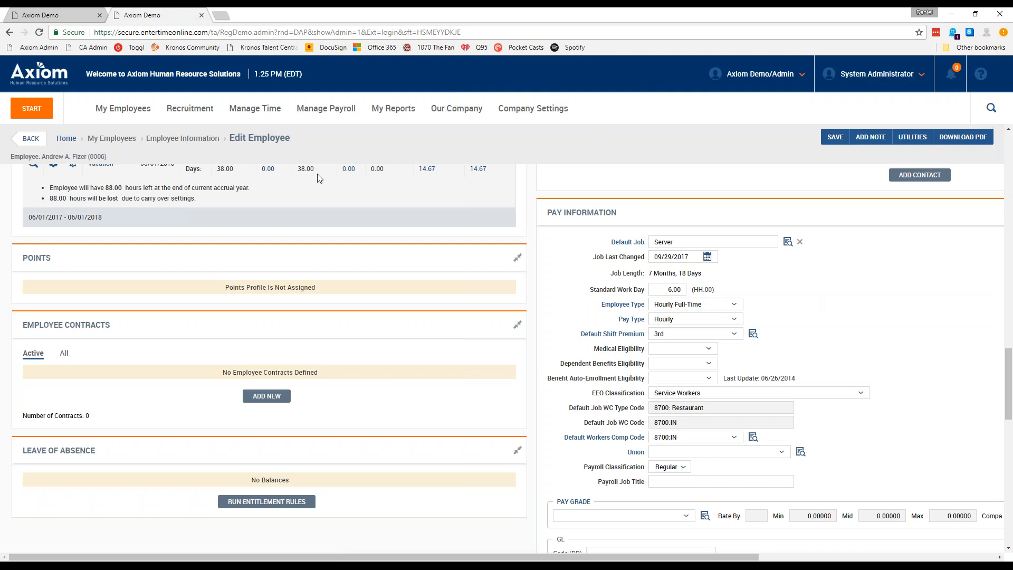
left_click(38, 17)
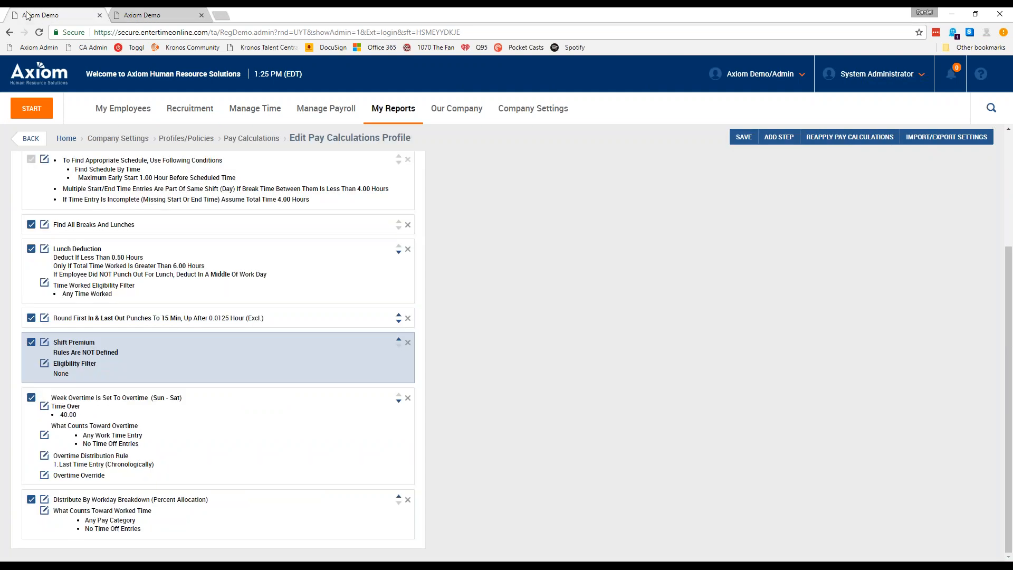
left_click(202, 15)
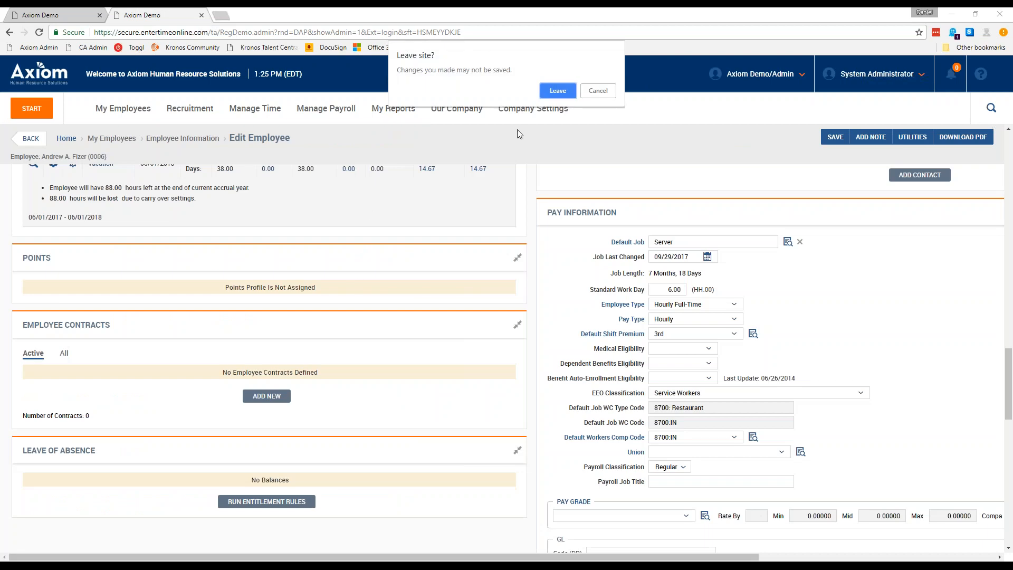
left_click(552, 93)
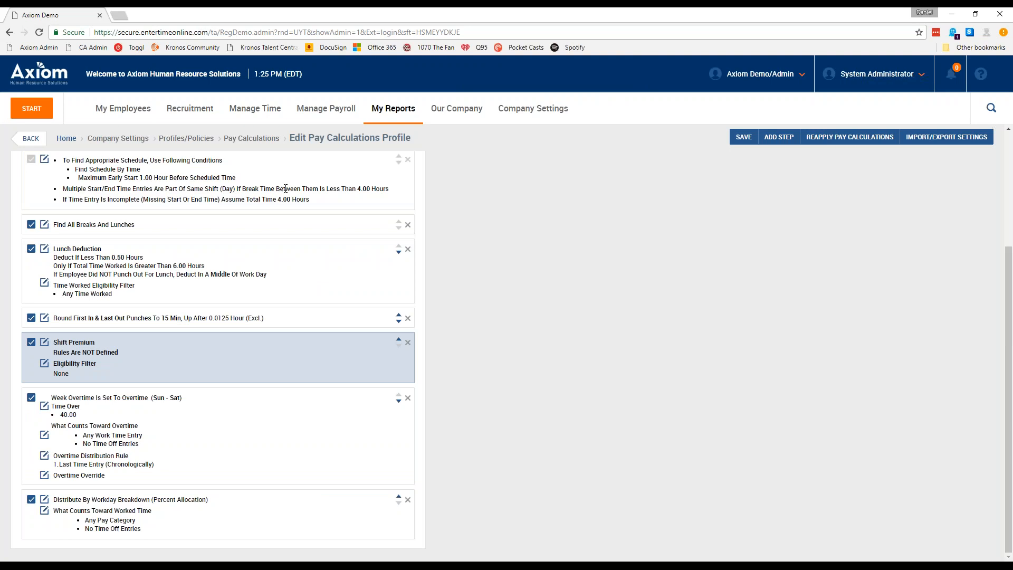
Open the current timesheets list for all employees
left_click(252, 120)
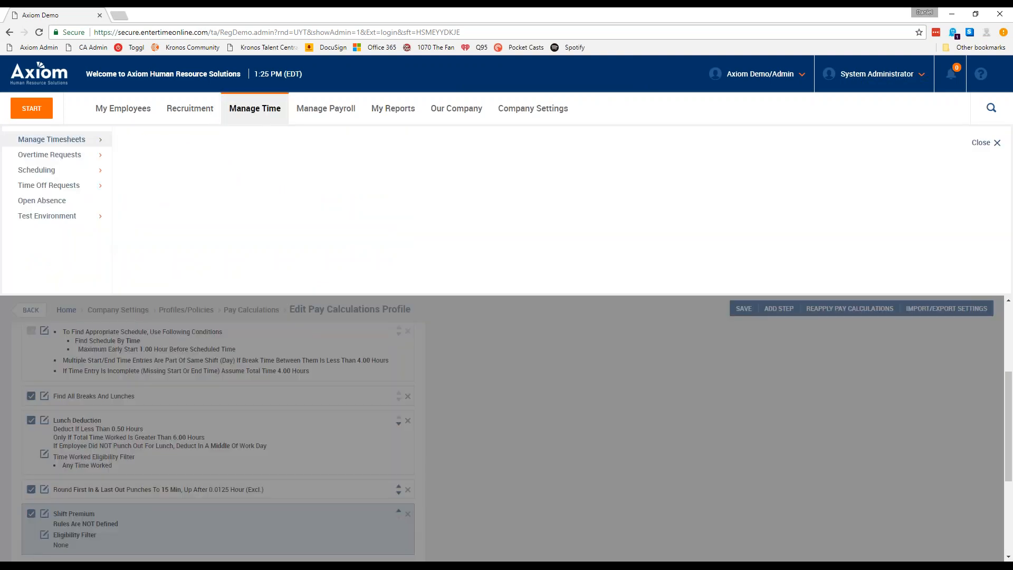
mouse_move(74, 138)
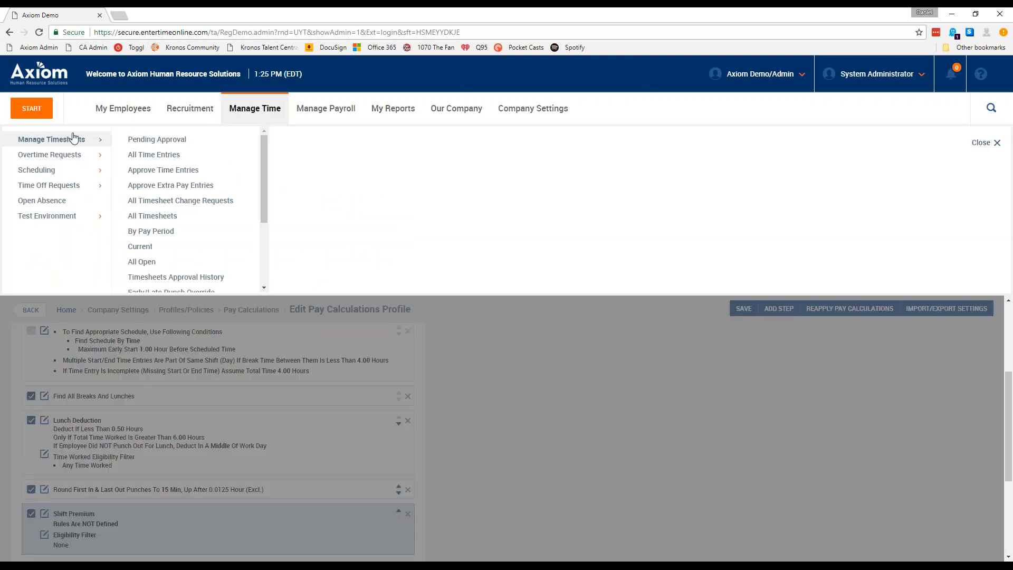
left_click(140, 247)
left_click(554, 111)
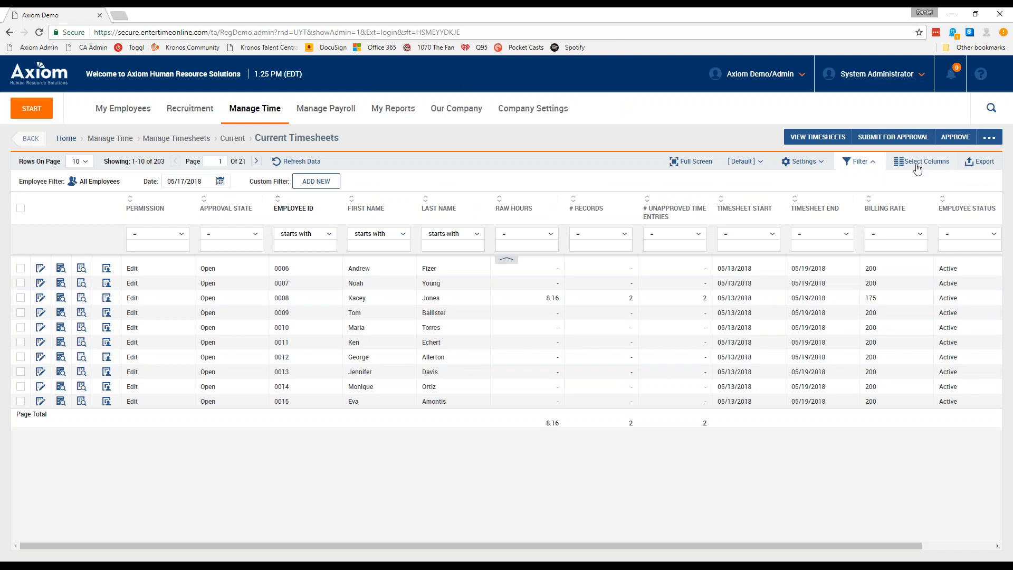
Browse the available report columns for the current timesheets, search them for "calc", and close the column selection without changes
left_click(909, 163)
left_click_drag(475, 255, 491, 451)
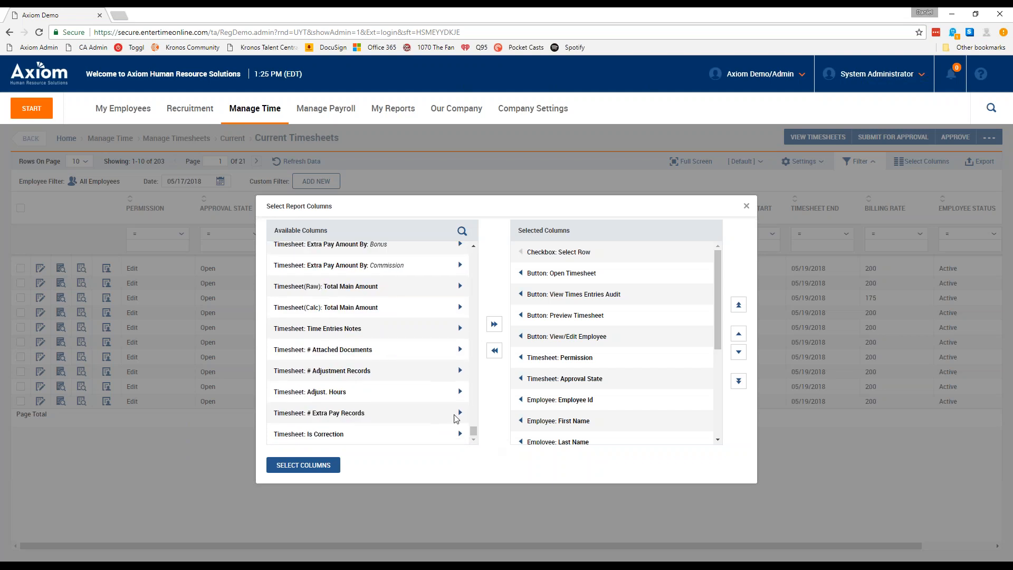
scroll(455, 370, "up", 2)
left_click(576, 511)
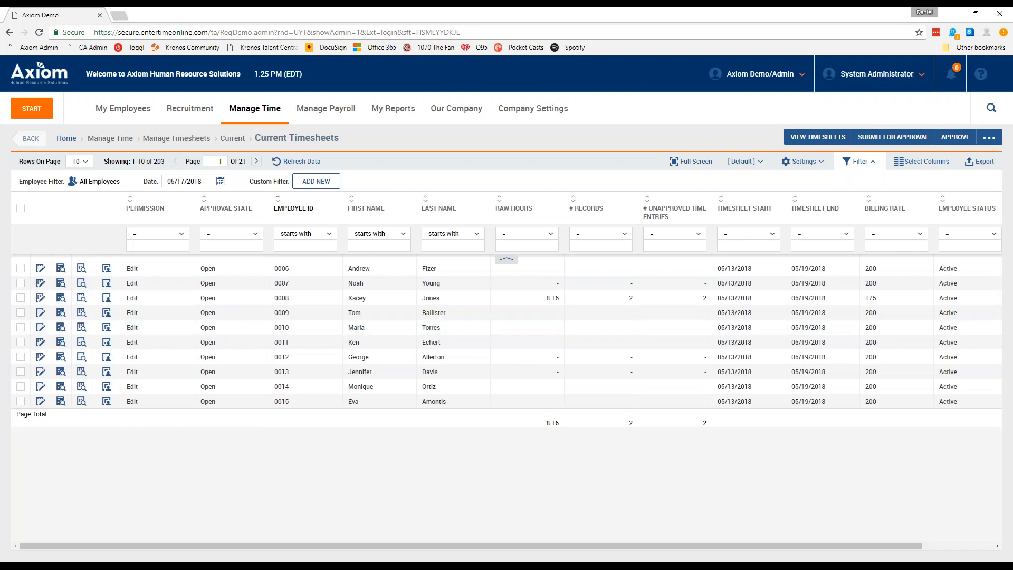
left_click(922, 161)
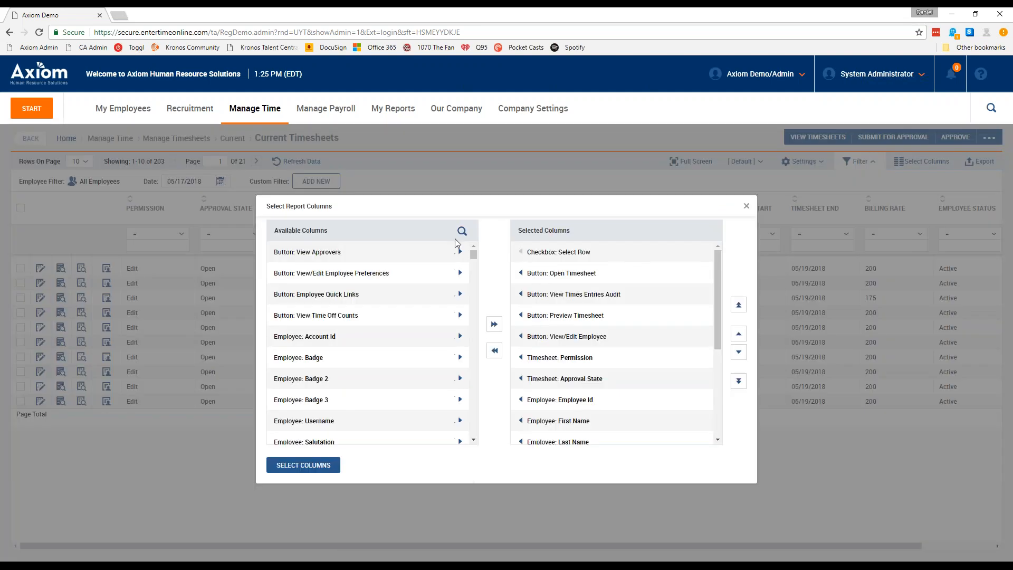
left_click(457, 231)
type("calc")
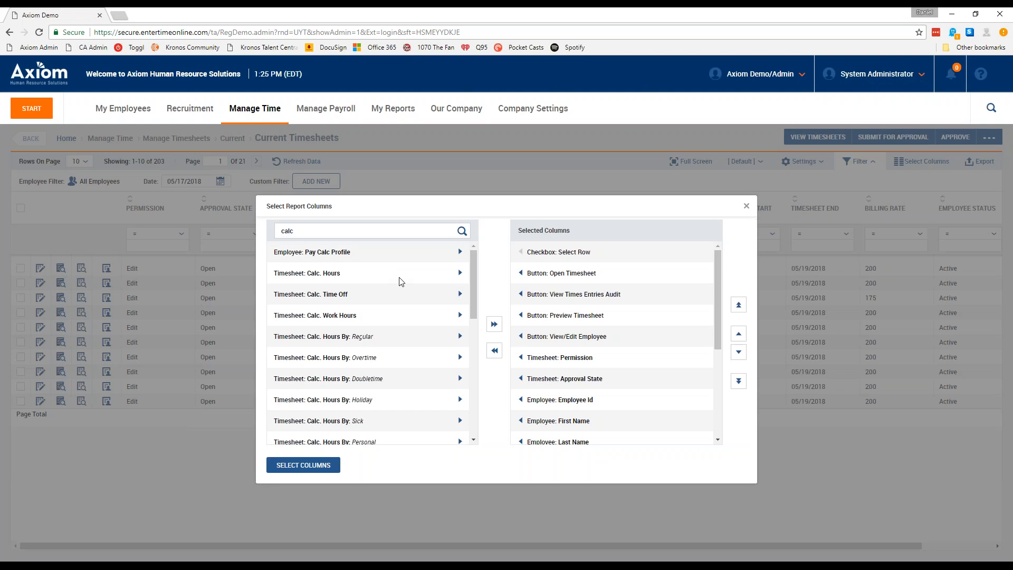
scroll(452, 316, "down", 3)
scroll(449, 318, "up", 2)
scroll(449, 318, "up", 1)
left_click(746, 206)
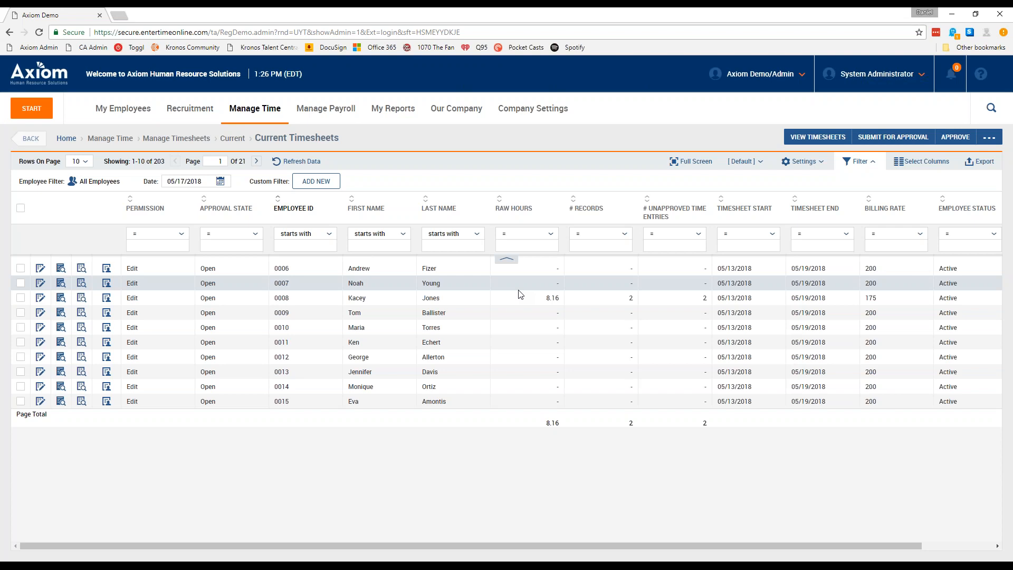
Open the yearly Time Off Calendar from the Time & Labor time allocation reports
left_click(393, 108)
left_click(110, 172)
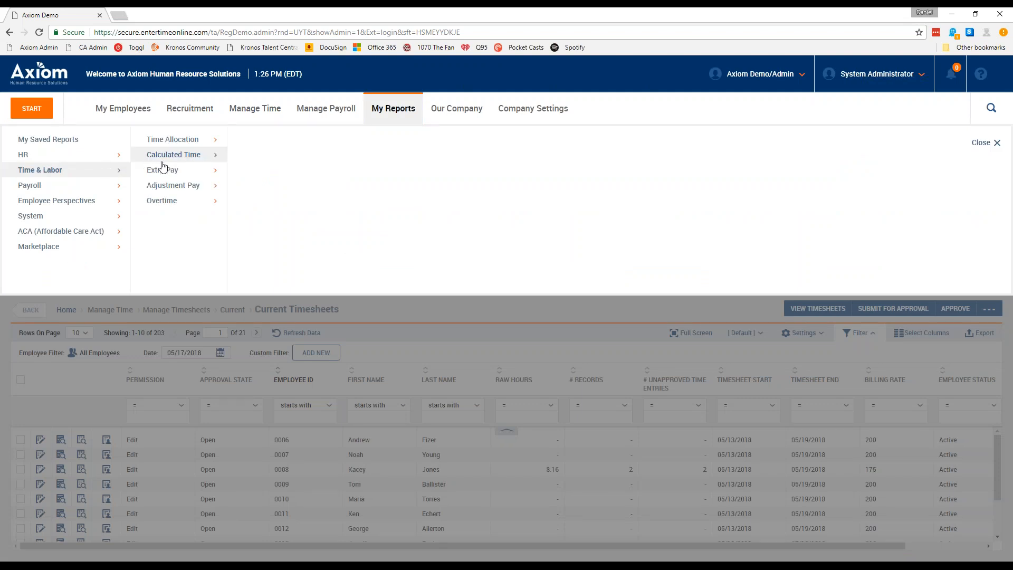
left_click(169, 147)
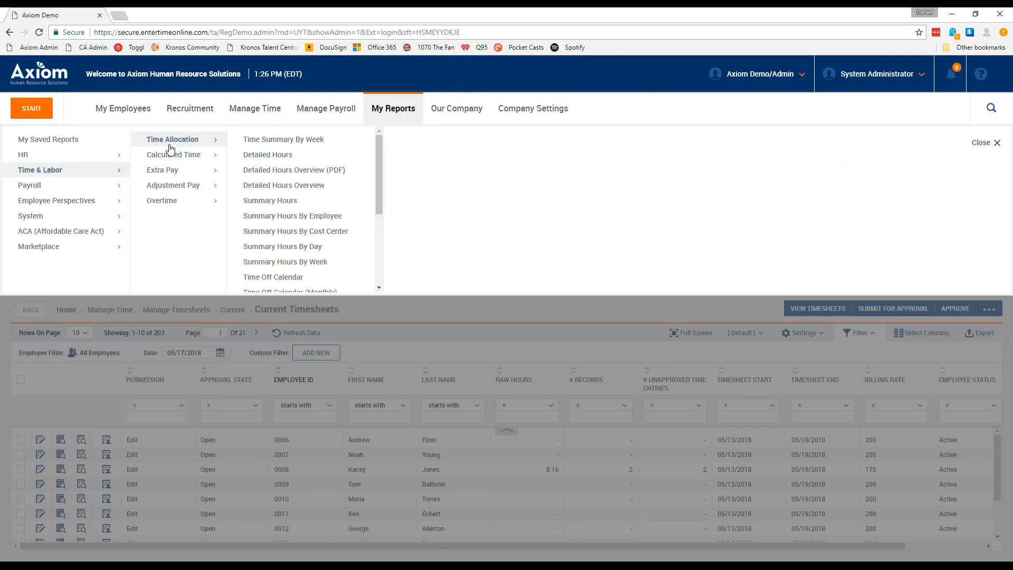
scroll(280, 211, "down", 2)
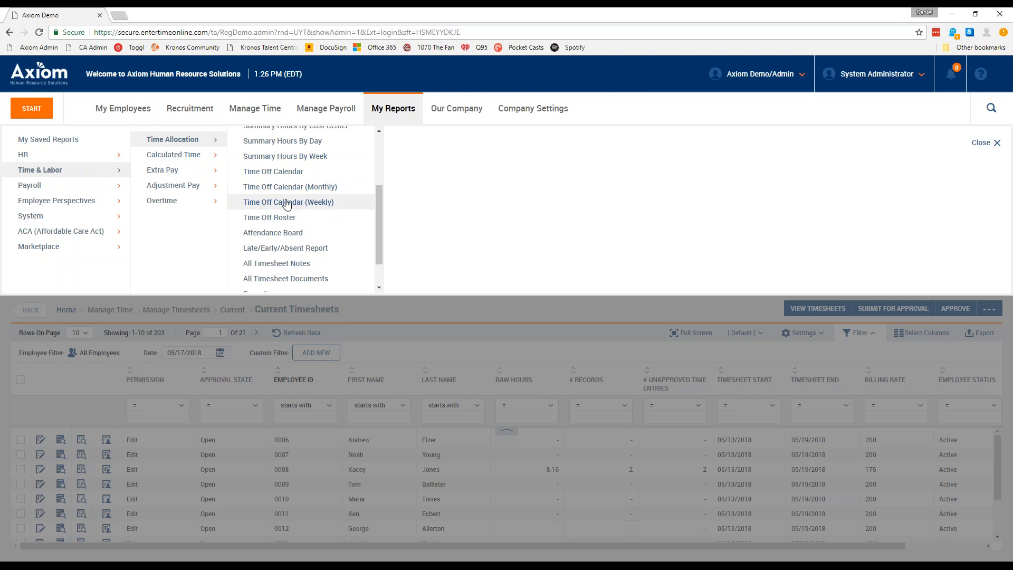
left_click(281, 174)
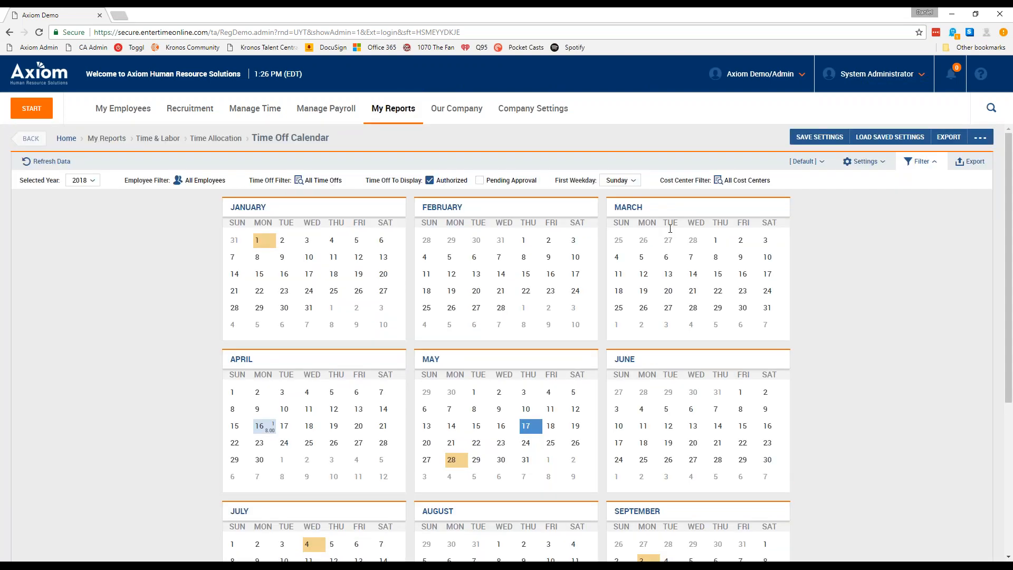
Drill into April 2018 down to the 04/16/2018 time off details, and include Pending Approval time off in the weekly calendar
left_click(241, 359)
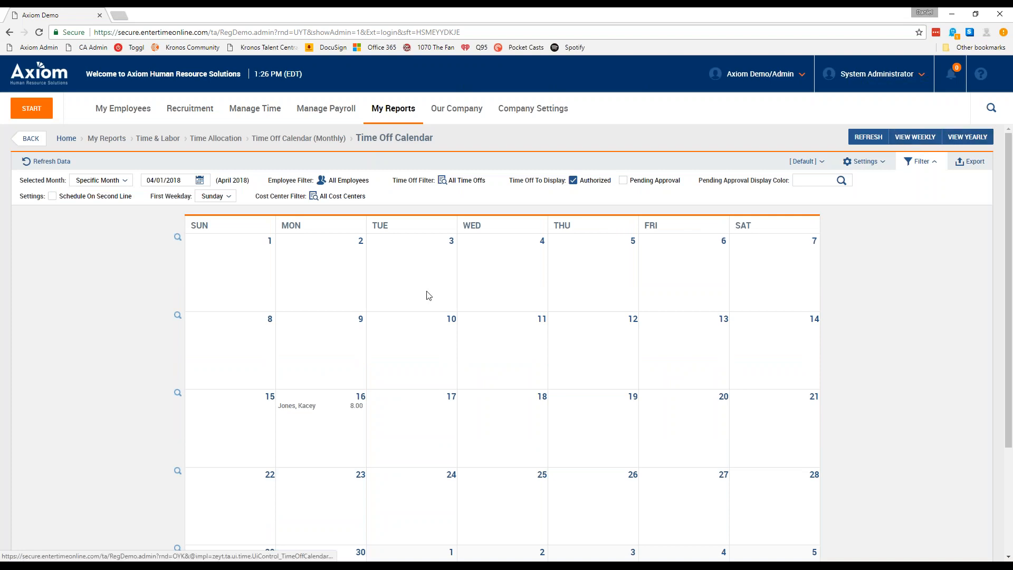
left_click(177, 393)
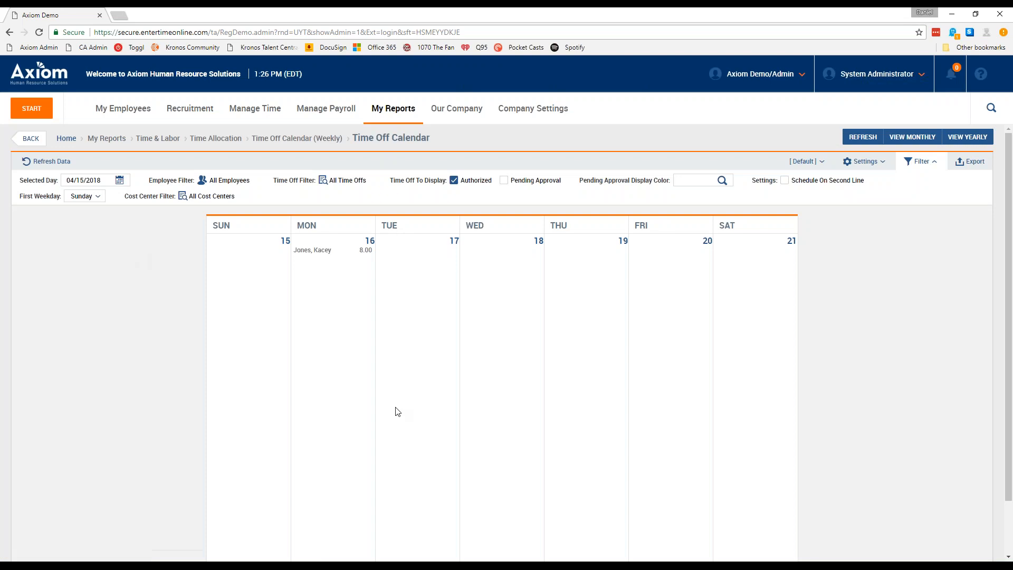
left_click(370, 244)
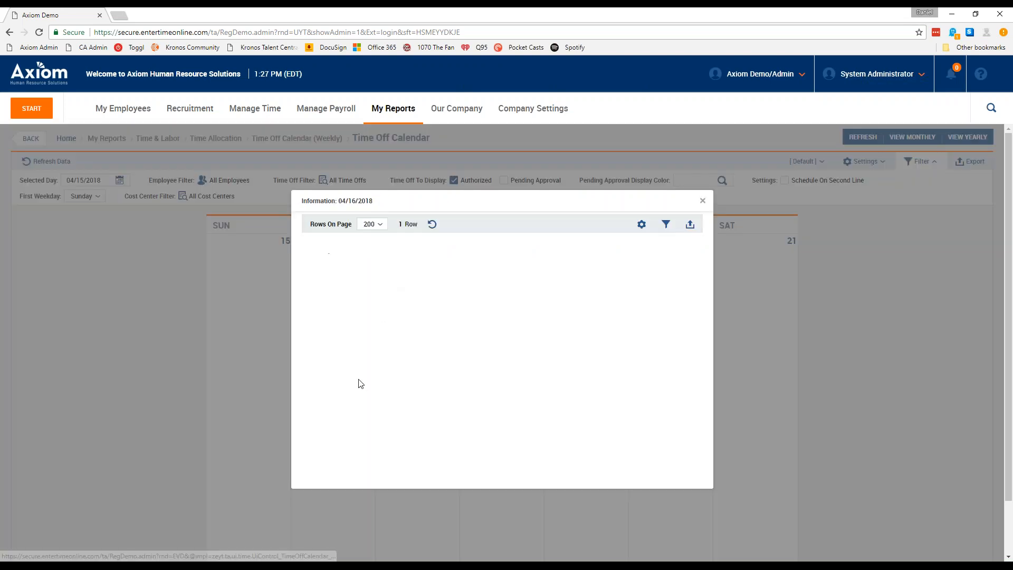
right_click(359, 379)
left_click(241, 359)
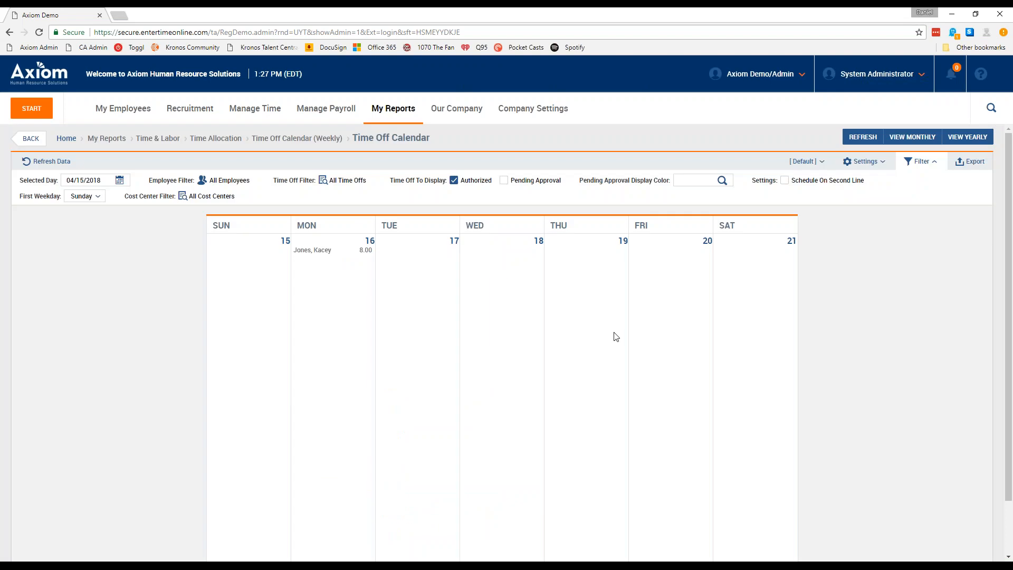
left_click(504, 181)
Open the Late/Early/Absent Report from the time allocation reports and review its remaining columns
left_click(405, 119)
left_click(86, 168)
left_click(157, 145)
scroll(311, 189, "down", 2)
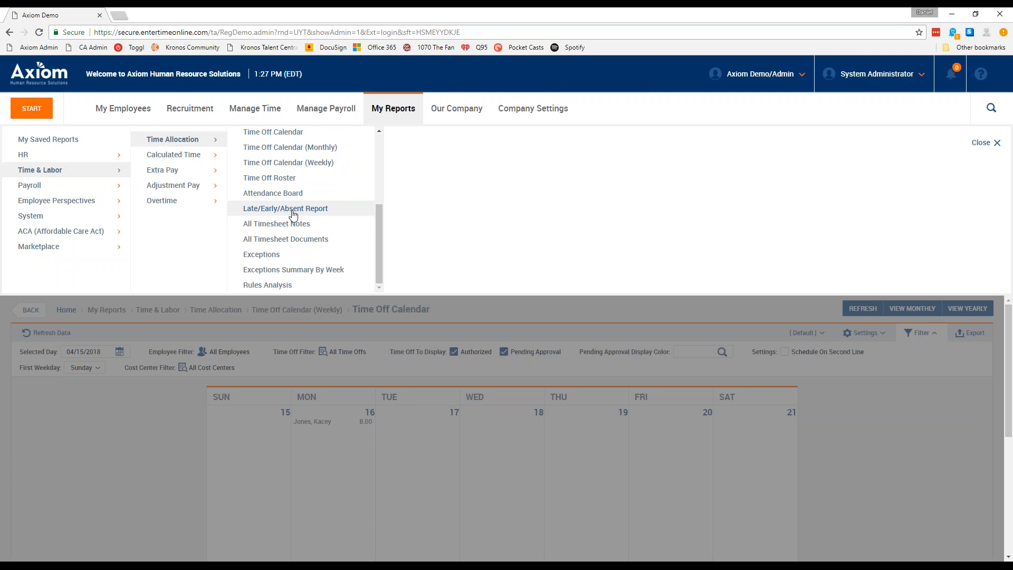
left_click(294, 210)
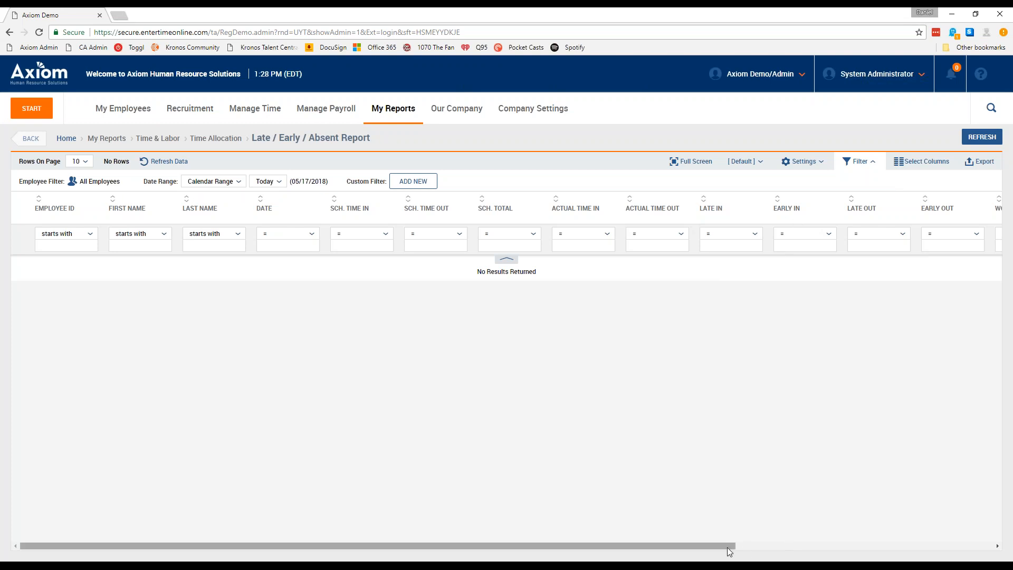
left_click(761, 548)
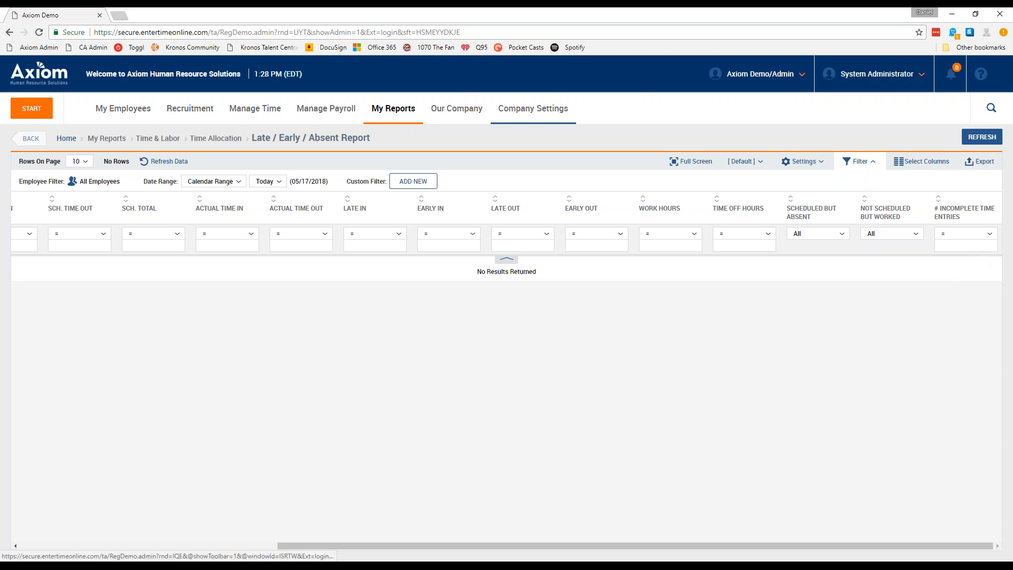
Open the All Timesheet Notes report from the Time & Labor time allocation reports
left_click(381, 103)
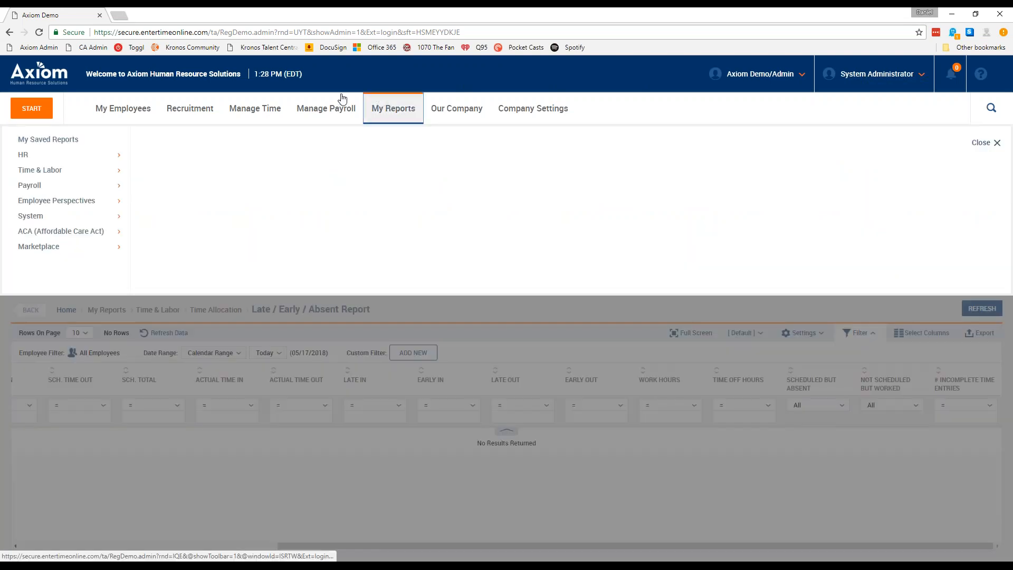
left_click(57, 170)
left_click(156, 140)
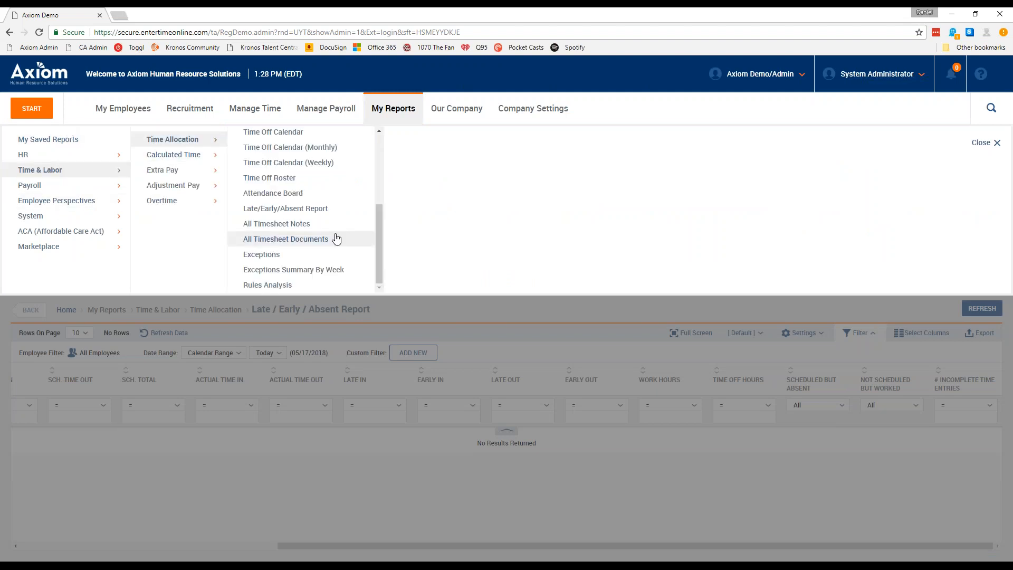
left_click(289, 224)
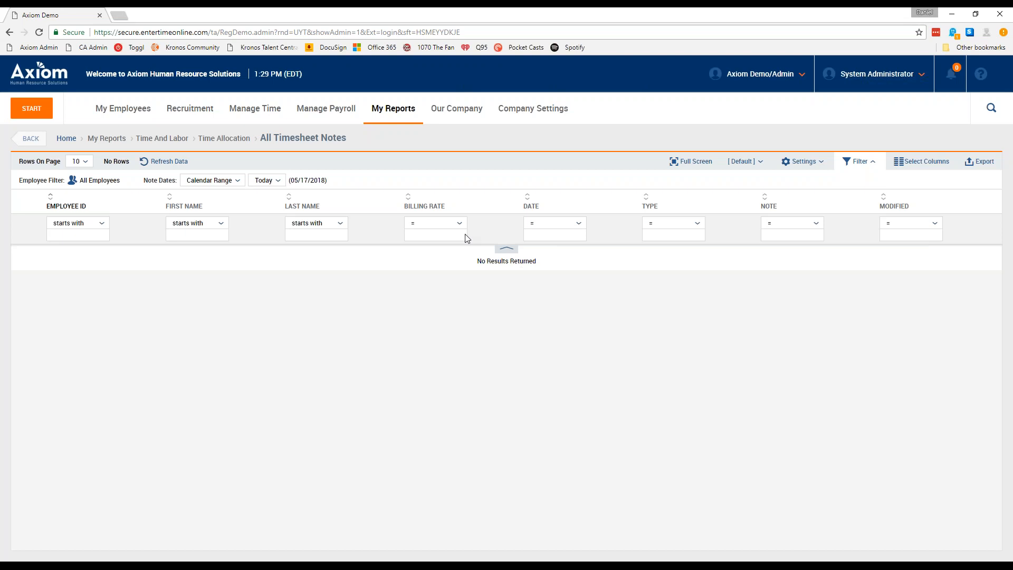
Open the Calculated Time Summary report from the Time & Labor calculated time reports
left_click(381, 117)
left_click(79, 174)
left_click(178, 156)
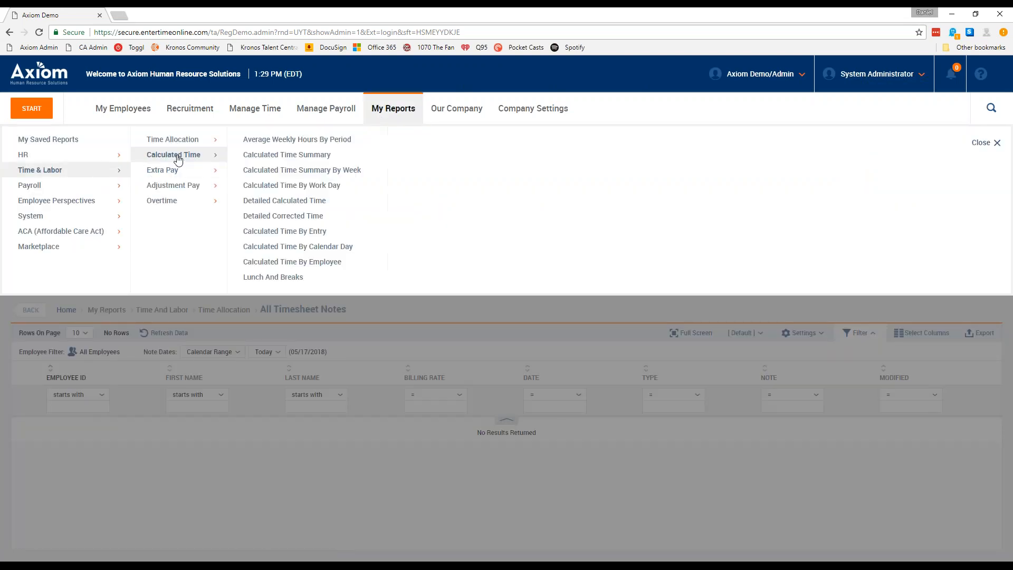
left_click(256, 157)
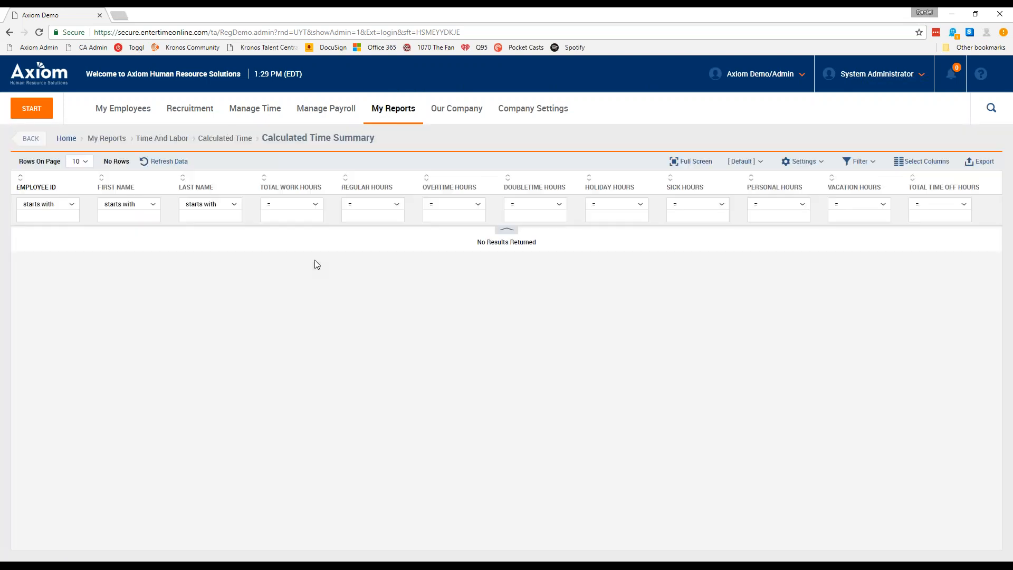
Filter the Calculated Time Summary's time entry dates by calendar range, set to This Year
left_click(235, 182)
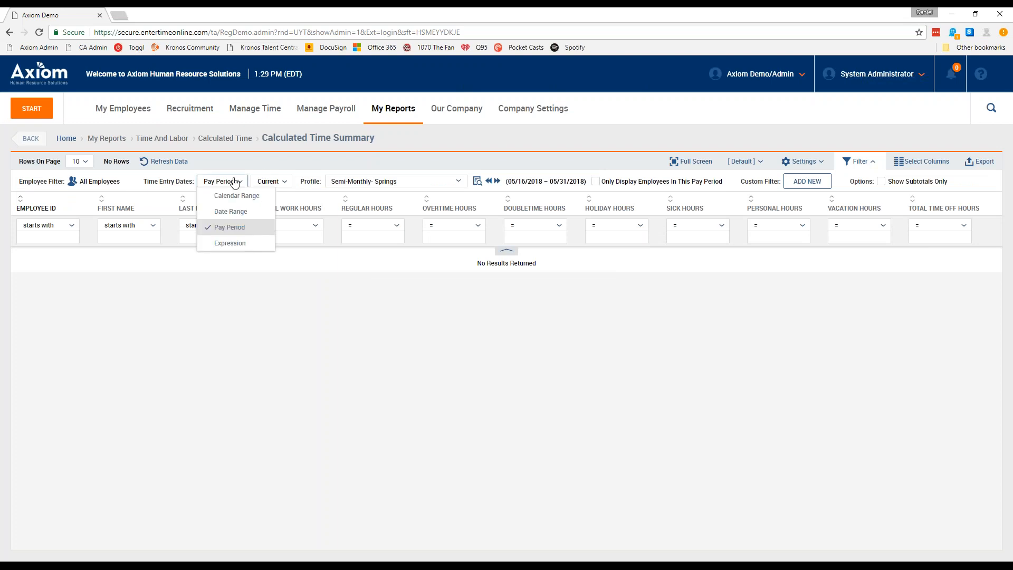
left_click(236, 196)
left_click(282, 182)
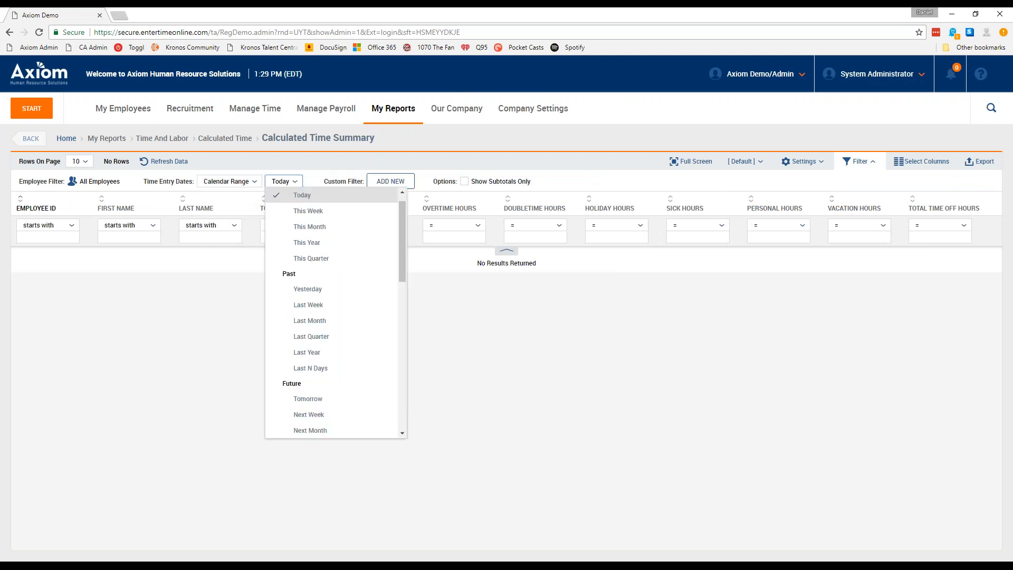
left_click(306, 242)
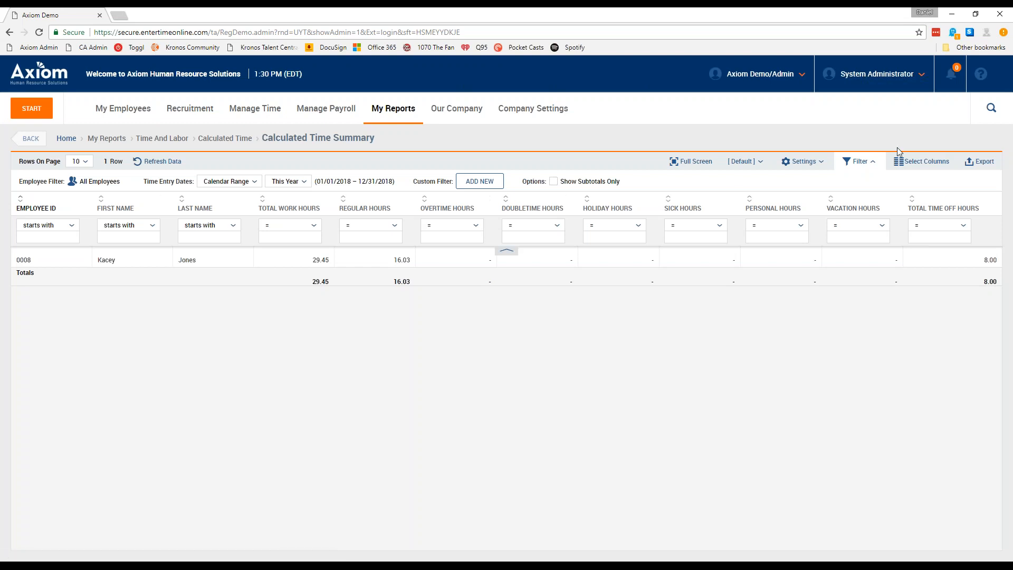
Search the available report columns for "time off" and add Calc. Time Off Hours By: Vacation to the Calculated Time Summary
left_click(909, 163)
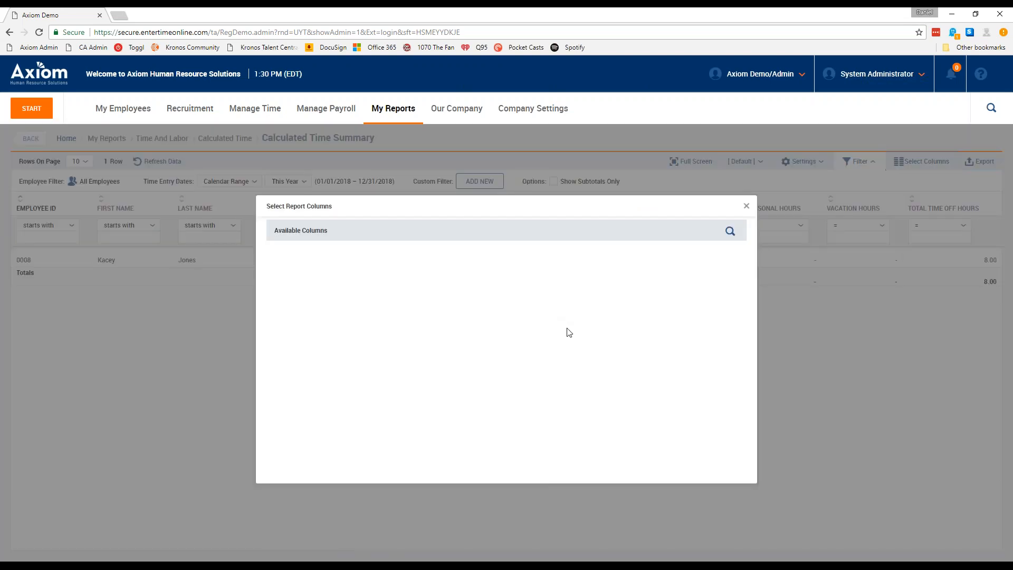
scroll(569, 332, "down", 2)
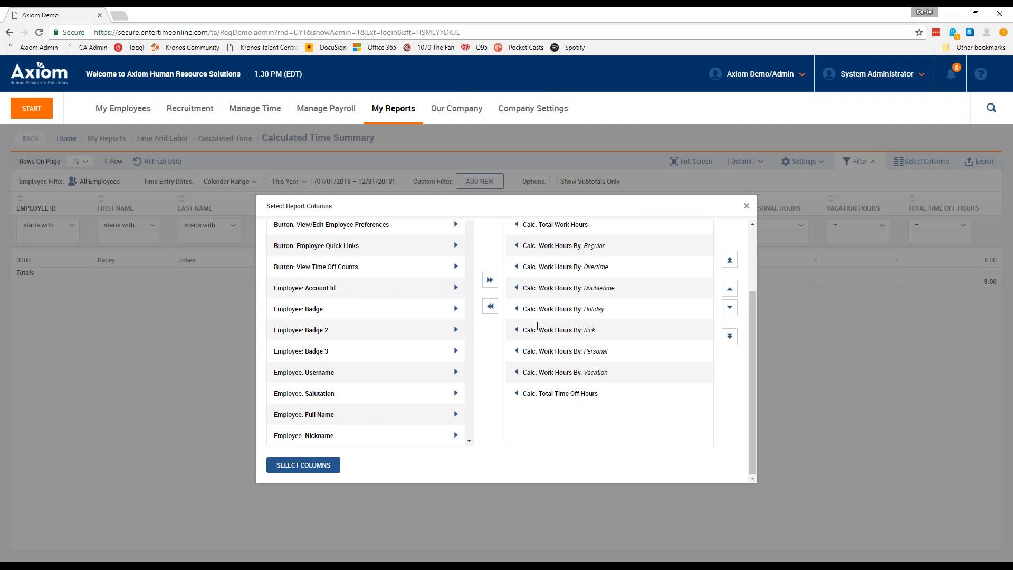
scroll(560, 321, "up", 1)
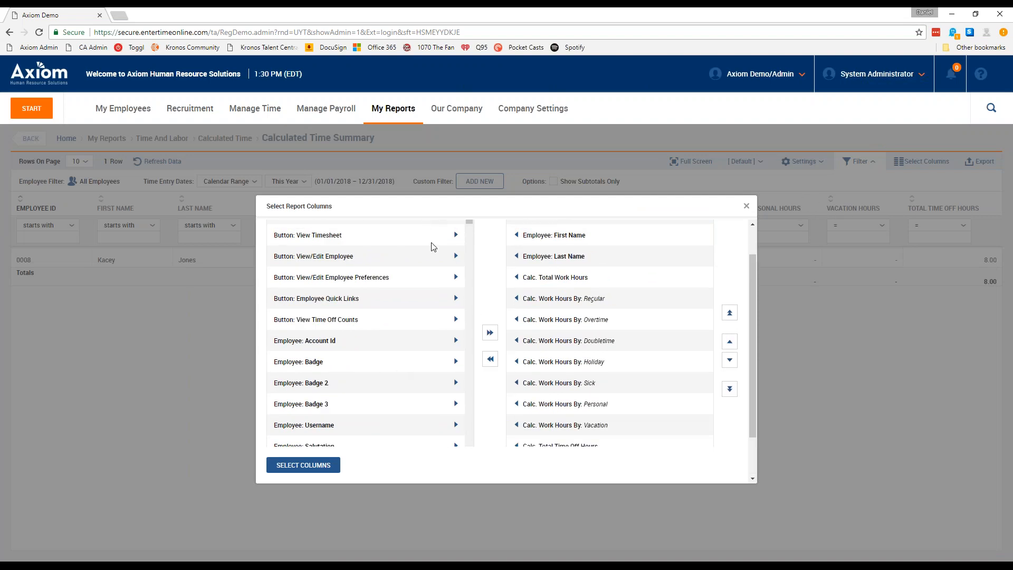
scroll(430, 243, "up", 1)
left_click(458, 232)
type("time off")
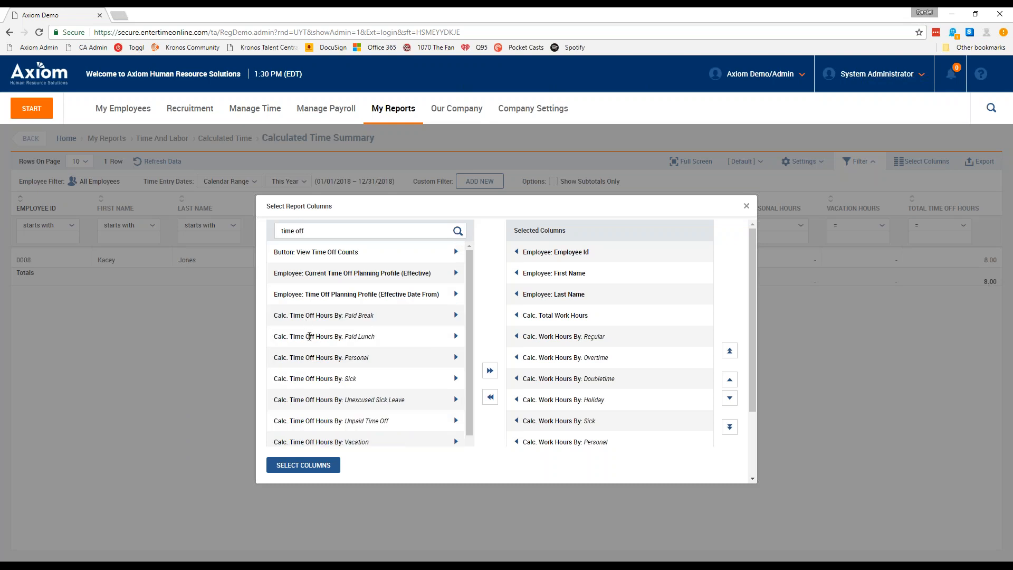
scroll(370, 372, "down", 2)
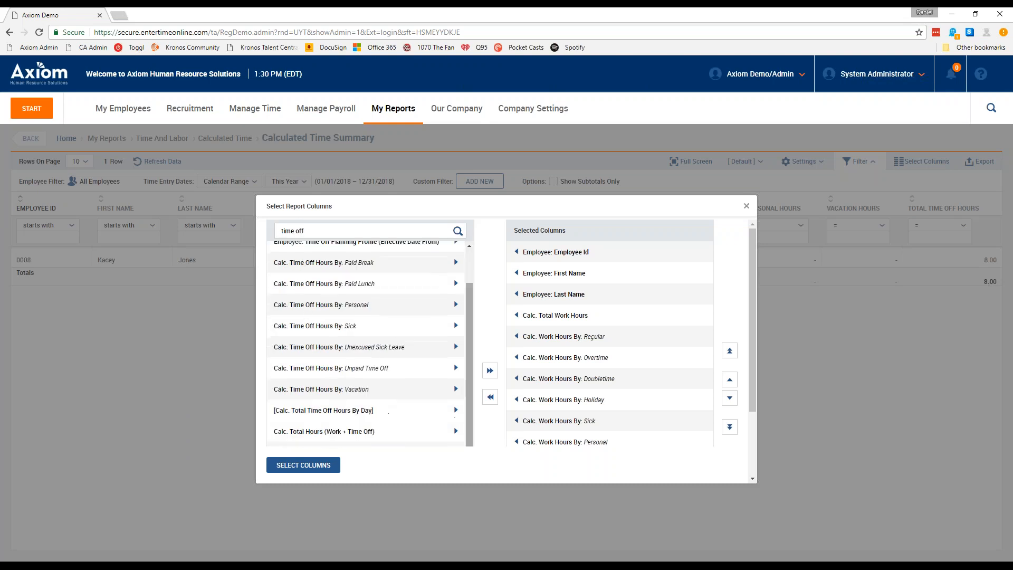
left_click(455, 390)
left_click(312, 469)
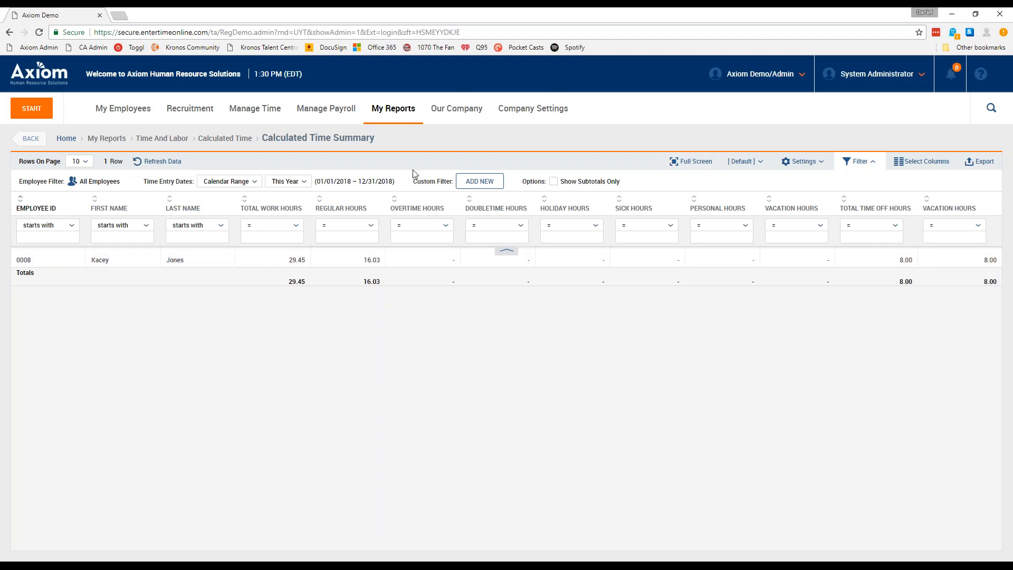
Open the Detailed Calculated Time report from the Time & Labor calculated time reports and set its time entry dates to This Month
left_click(391, 108)
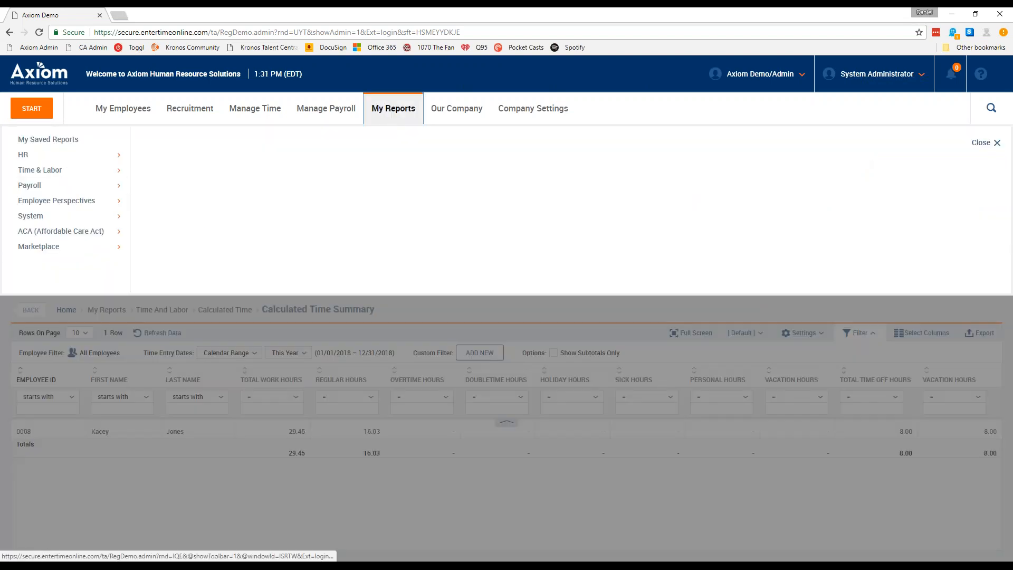
left_click(33, 170)
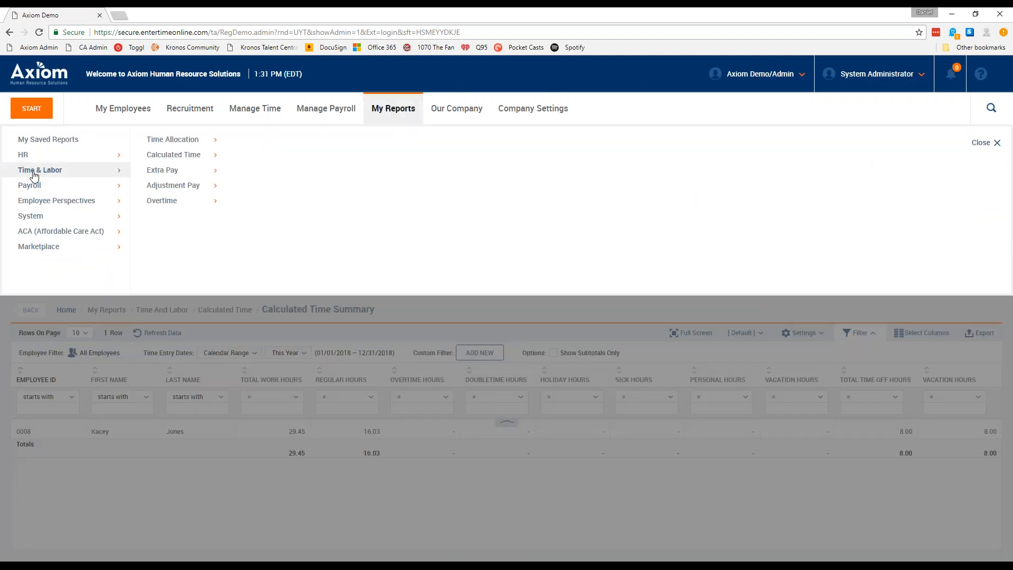
left_click(202, 159)
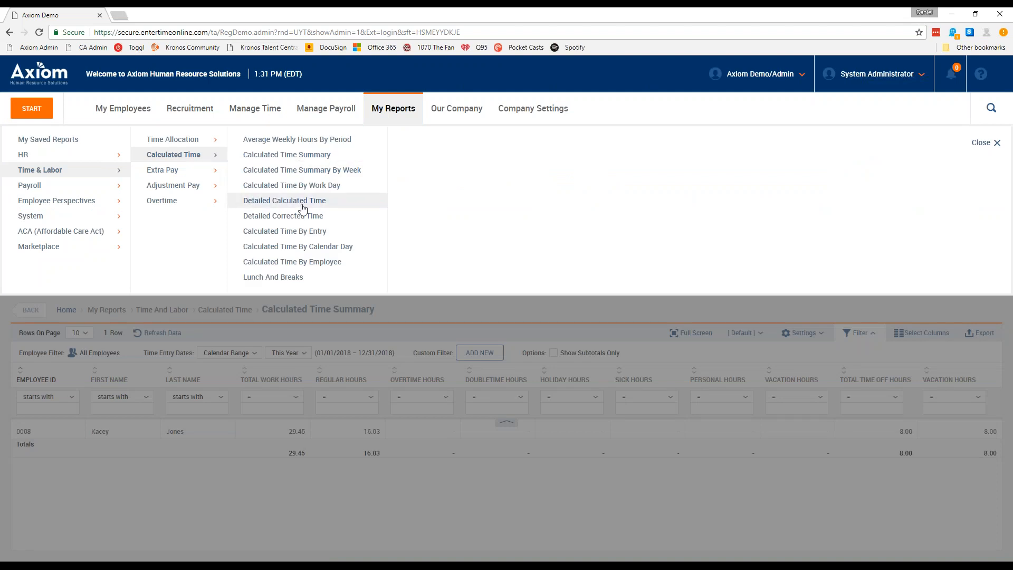
left_click(283, 203)
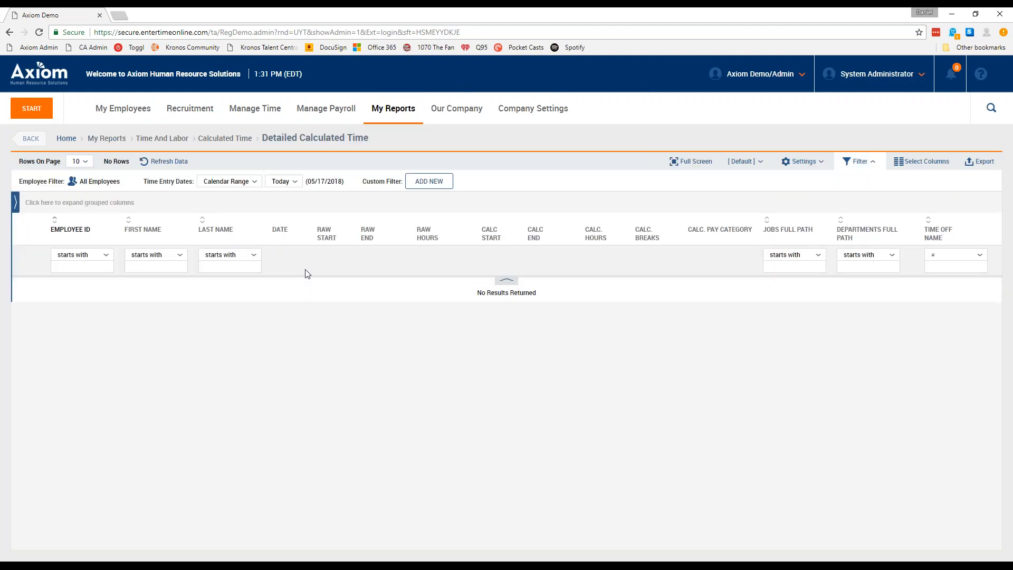
left_click(281, 181)
left_click(294, 225)
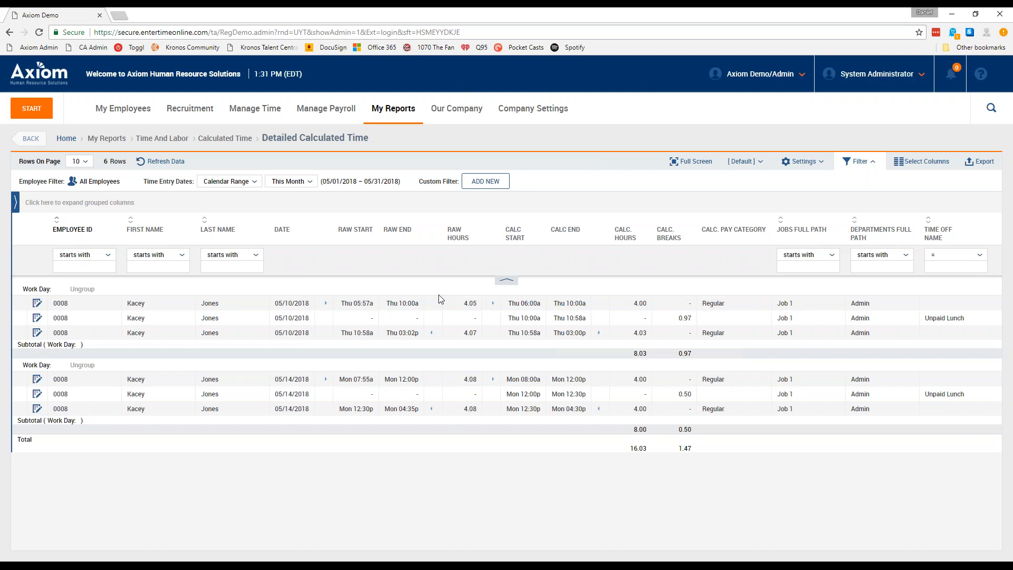
Review the columns available for the Detailed Calculated Time report, including the Time Entry fields, without changing the selection
left_click(921, 161)
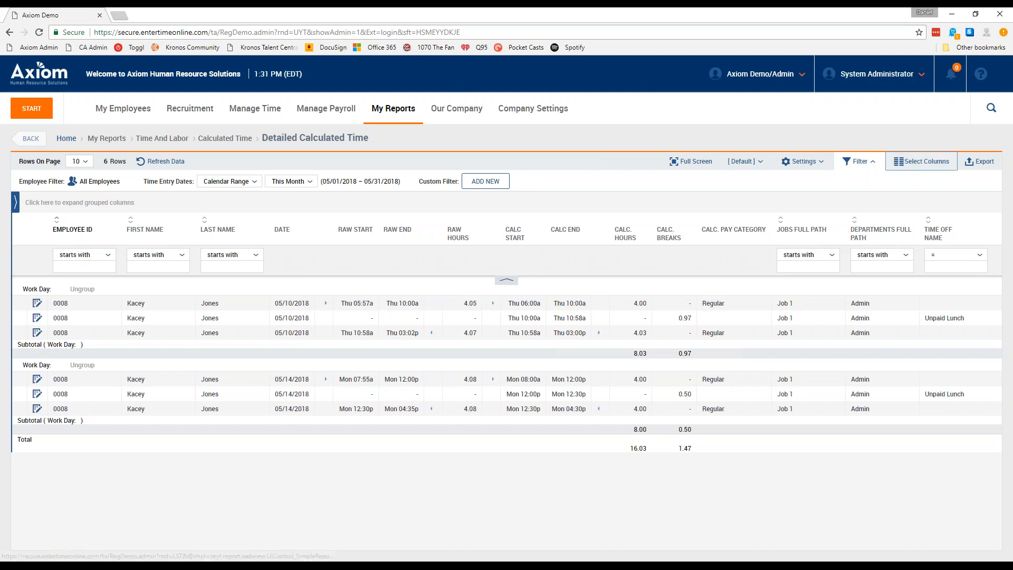
scroll(420, 277, "down", 15)
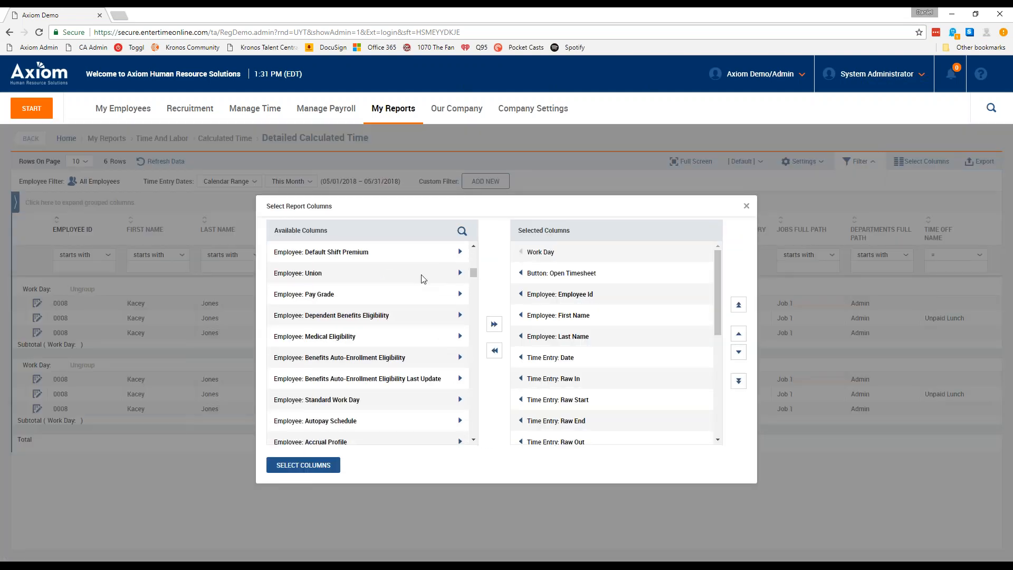
scroll(429, 302, "down", 20)
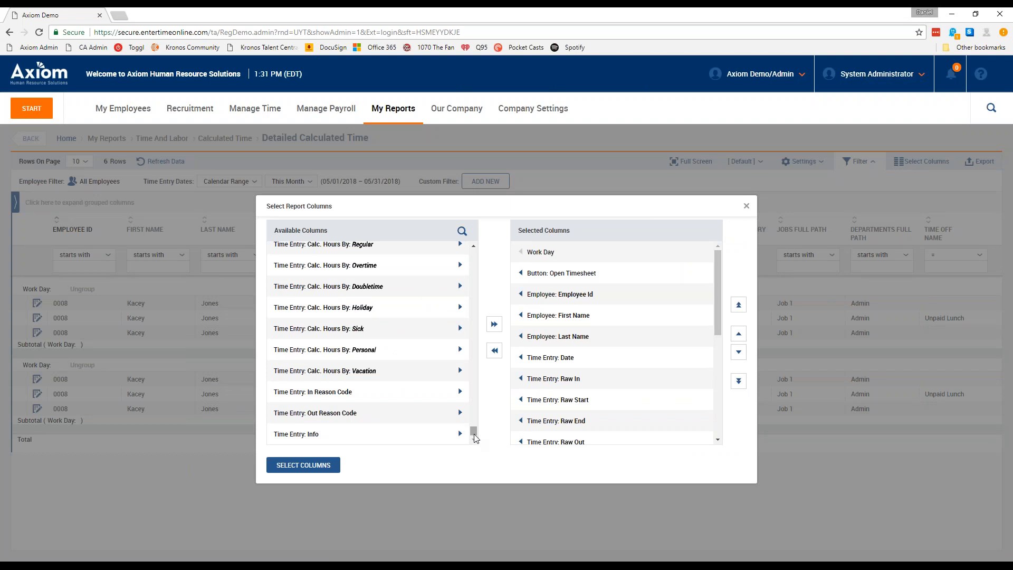
left_click_drag(473, 434, 435, 255)
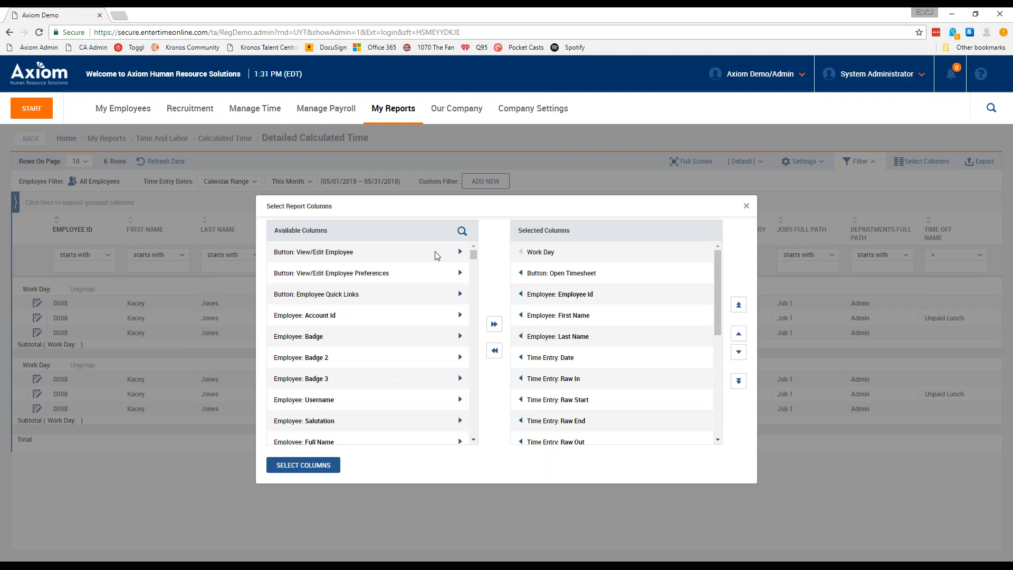
left_click(744, 204)
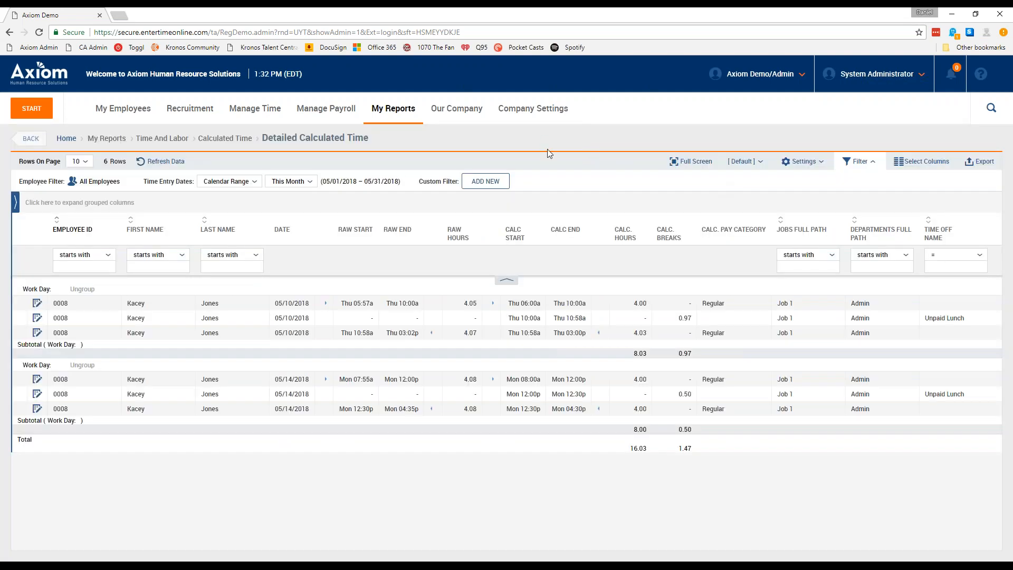